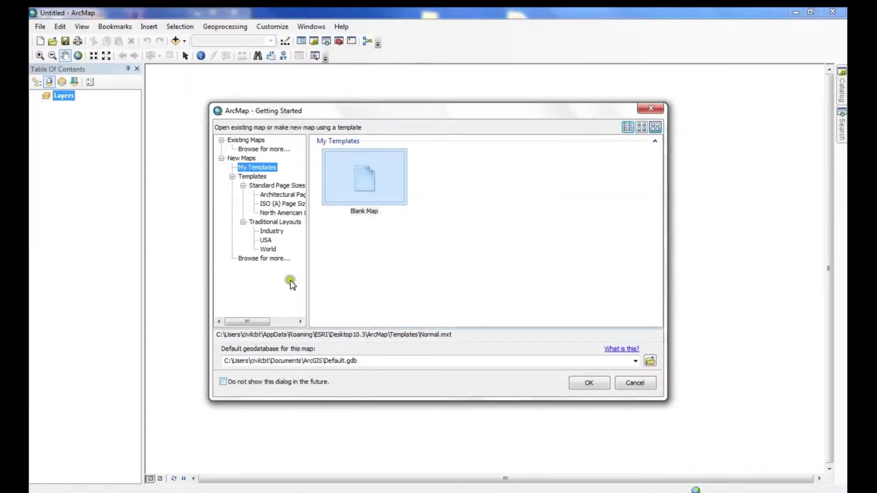
# - Start a blank map and add the geology and slope rasters from the Raster data (map) folder
pyautogui.click(590, 384)
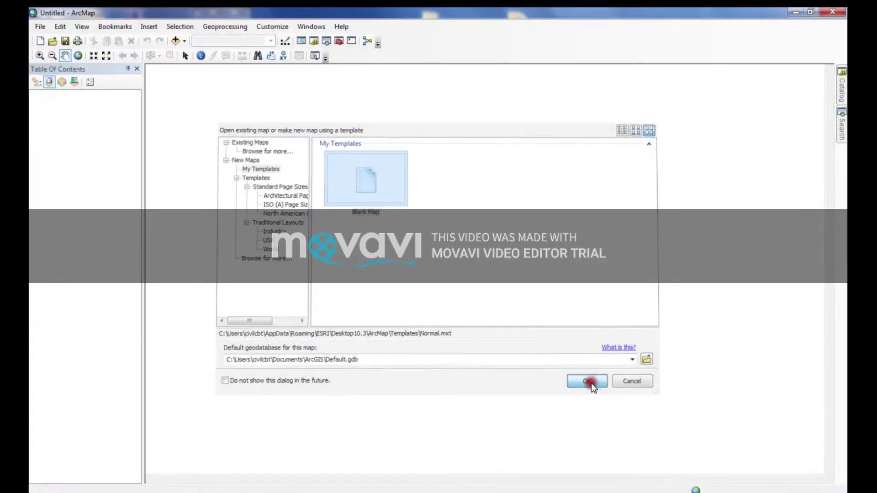
pyautogui.click(177, 41)
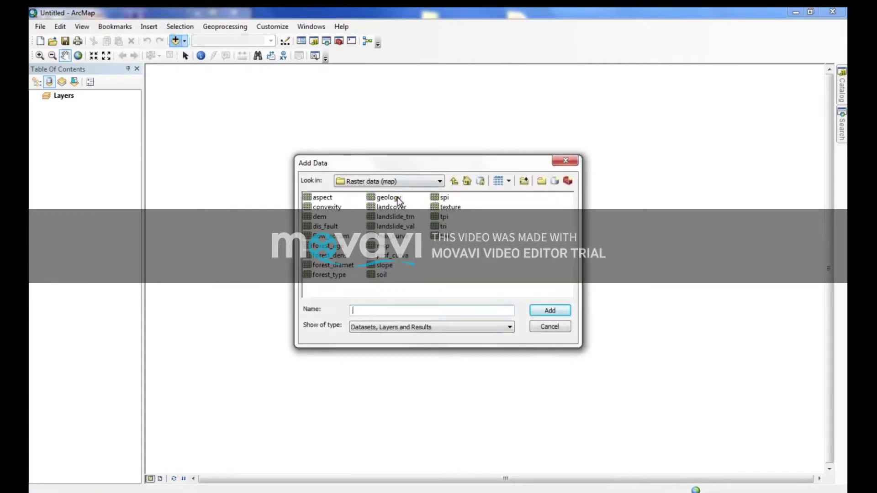
pyautogui.click(398, 198)
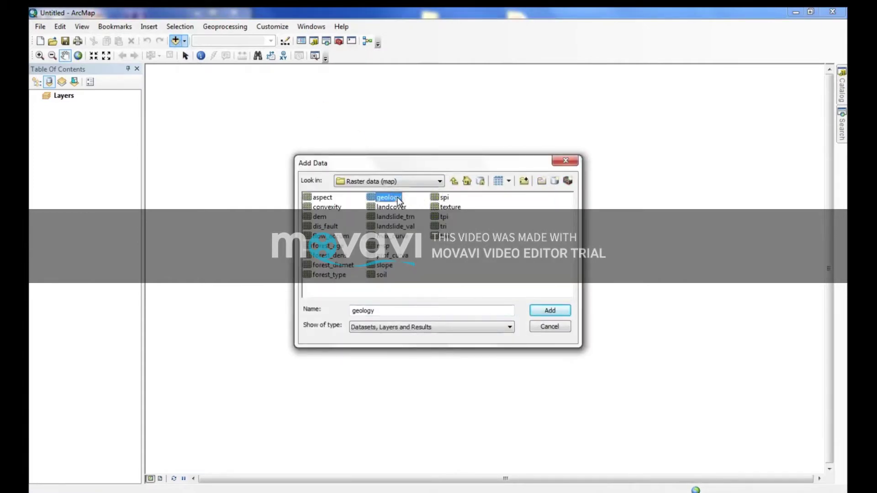
pyautogui.keyDown('ctrl'); pyautogui.click(381, 274); pyautogui.keyUp('ctrl')
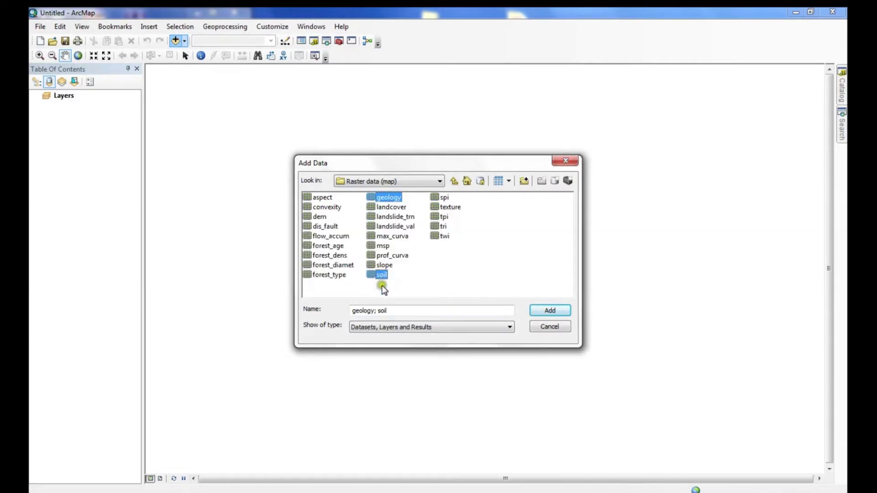
pyautogui.click(382, 275)
pyautogui.click(385, 196)
pyautogui.keyDown('ctrl'); pyautogui.click(371, 266); pyautogui.keyUp('ctrl')
pyautogui.click(542, 311)
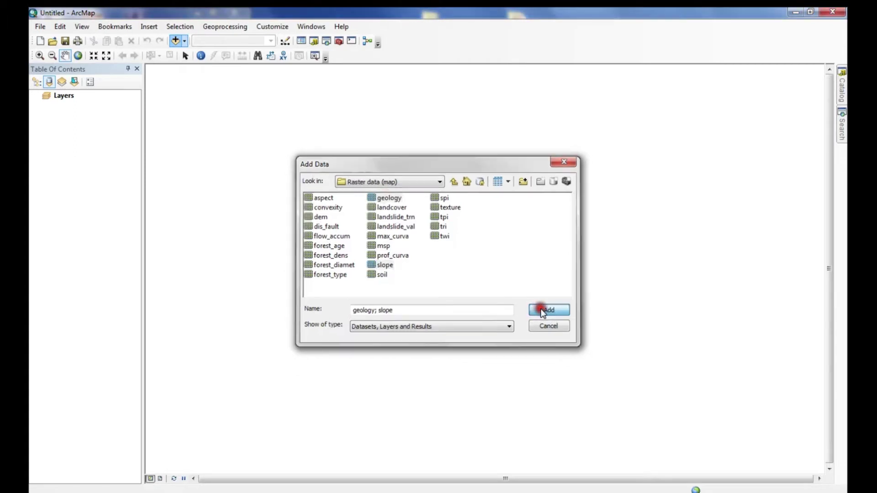
# - Search for "raster to ascii", open the Raster to ASCII conversion tool and set the geology raster as its input
pyautogui.click(326, 41)
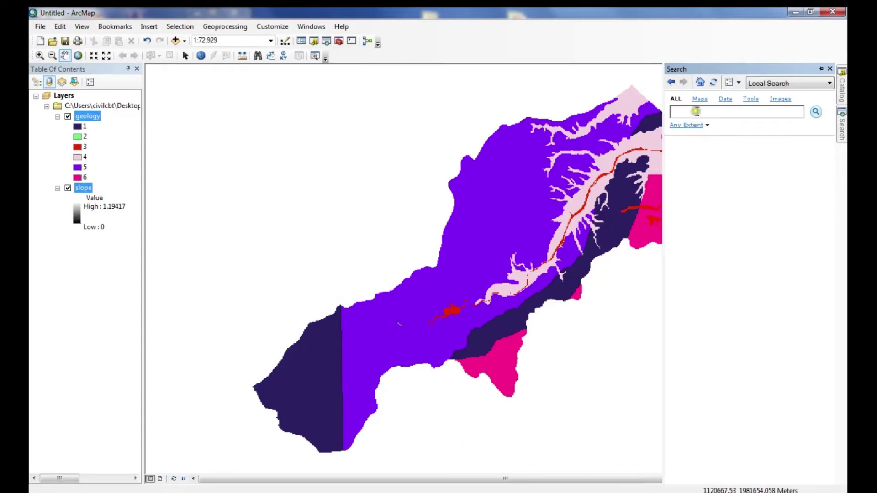
pyautogui.write('raster to ascii')
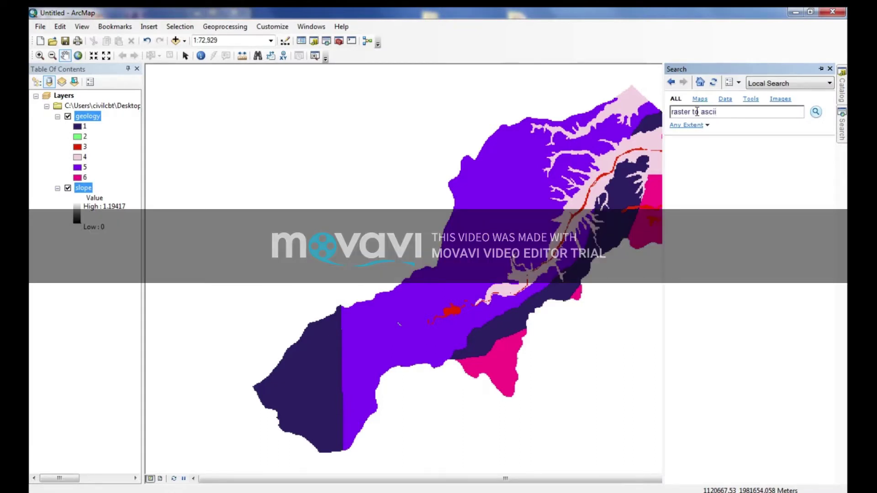
pyautogui.press('Return')
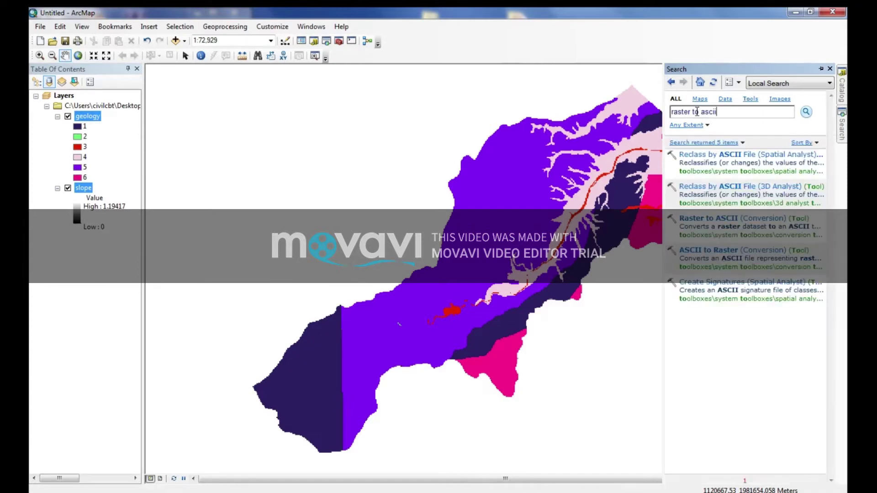
pyautogui.click(724, 219)
pyautogui.click(343, 61)
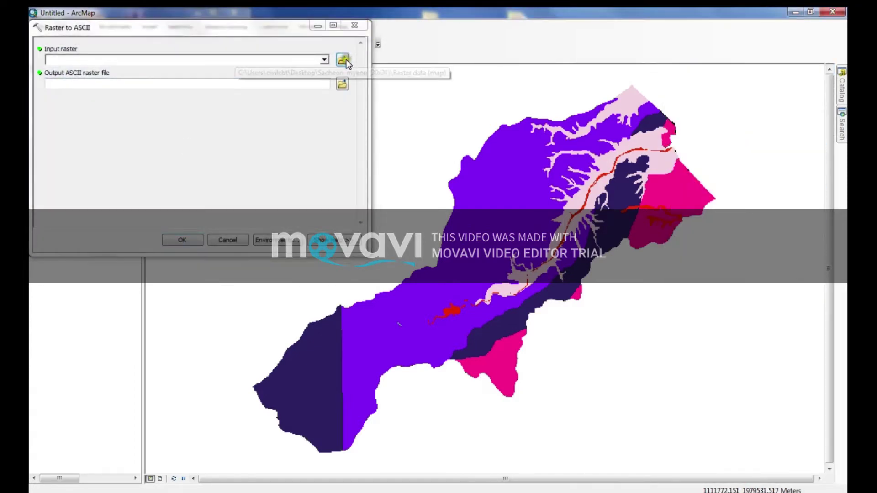
pyautogui.click(144, 84)
pyautogui.doubleClick(145, 85)
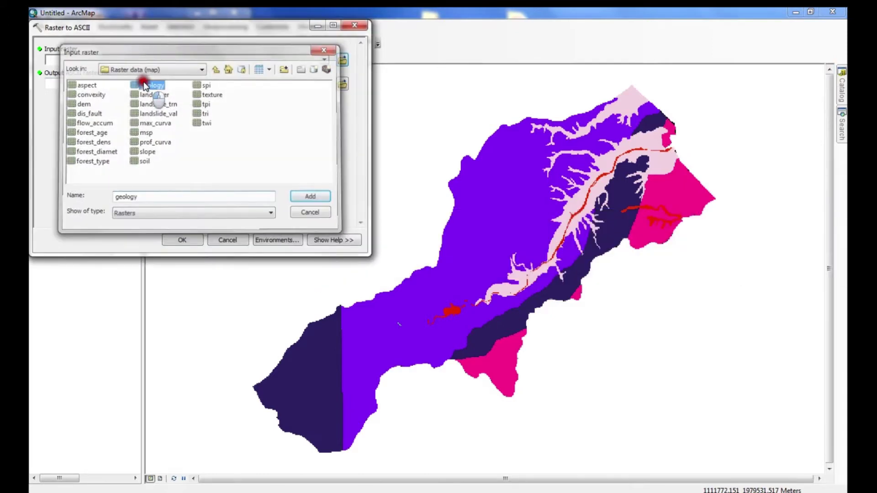
# - Set the output file to geology in the ascii folder of EXERCISE on the Desktop and run the conversion
pyautogui.click(344, 83)
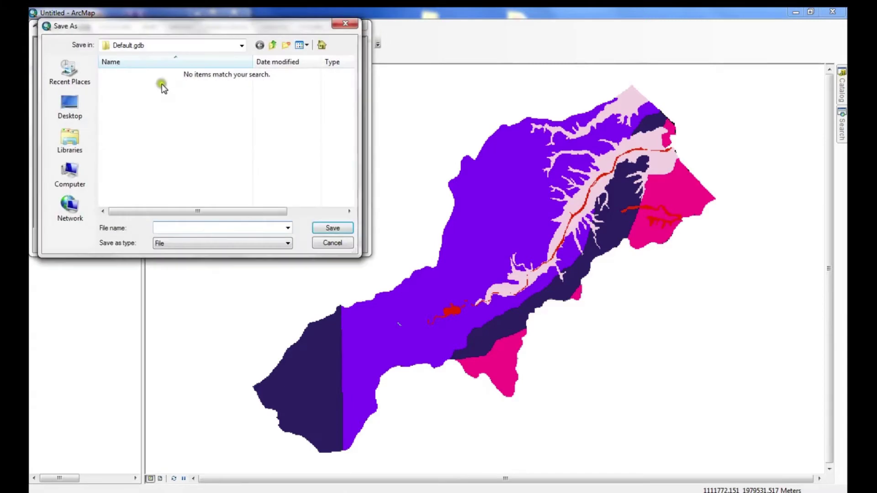
pyautogui.click(241, 45)
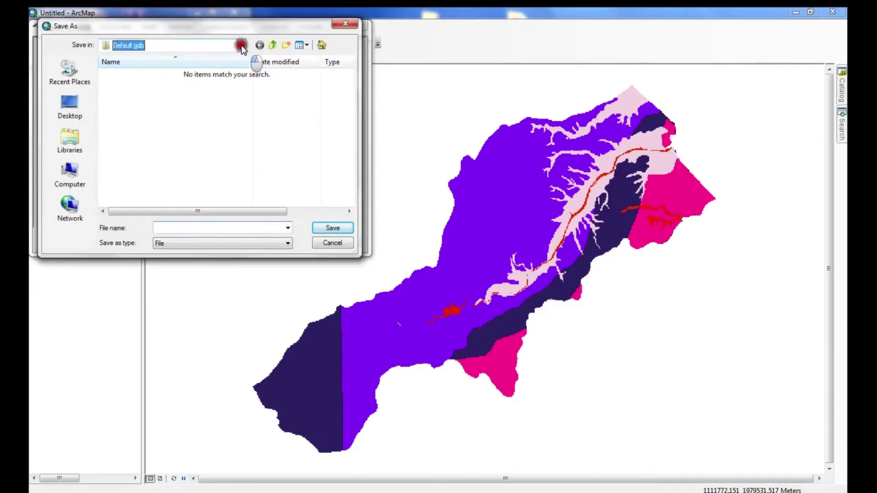
pyautogui.click(60, 106)
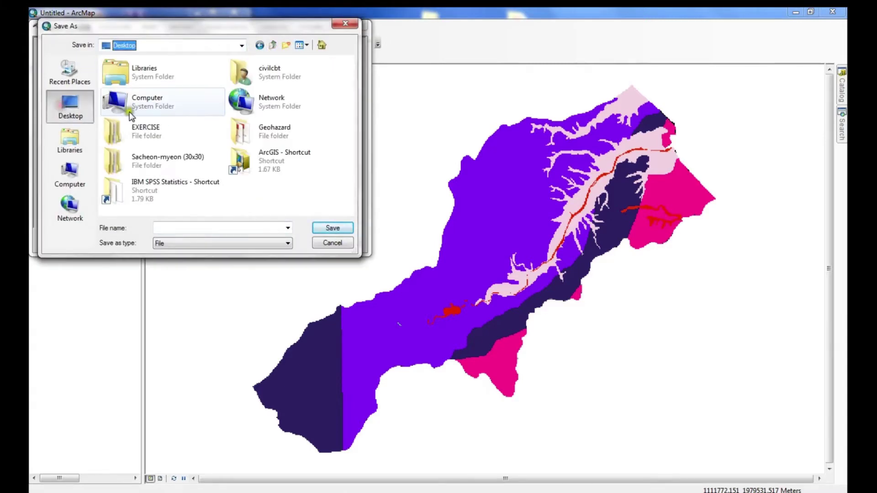
pyautogui.doubleClick(159, 126)
pyautogui.doubleClick(107, 86)
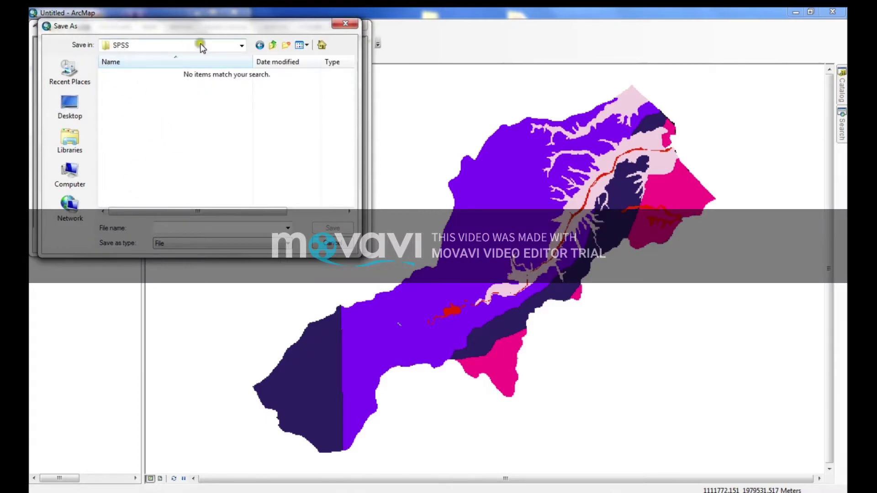
pyautogui.click(273, 45)
pyautogui.doubleClick(132, 73)
pyautogui.click(179, 223)
pyautogui.write('geology')
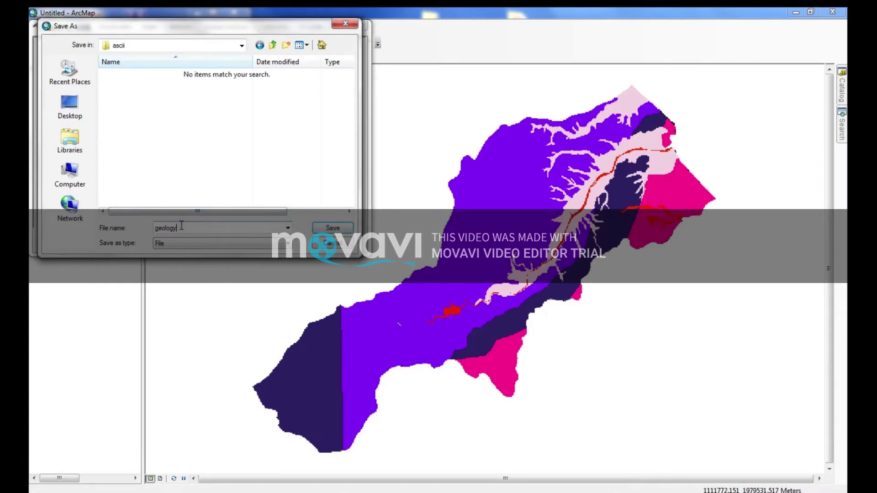
pyautogui.click(325, 229)
pyautogui.click(192, 240)
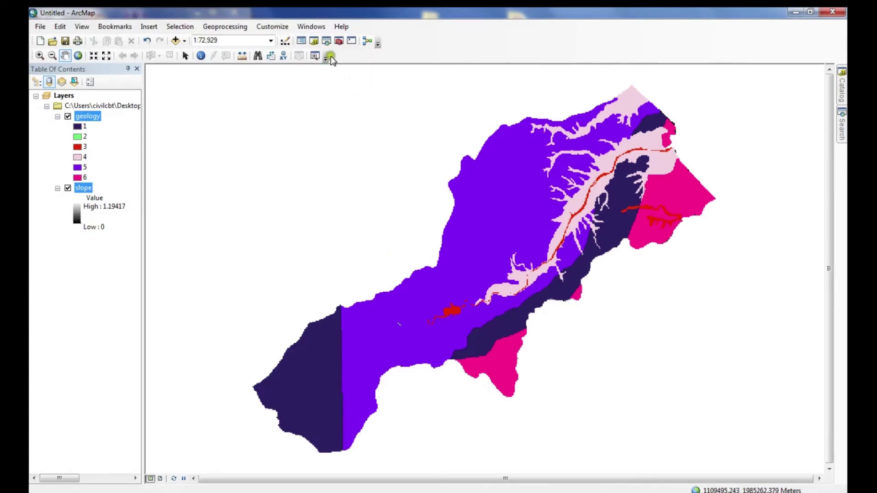
# - Reopen the Raster to ASCII conversion tool and set the slope raster as its input
pyautogui.click(326, 41)
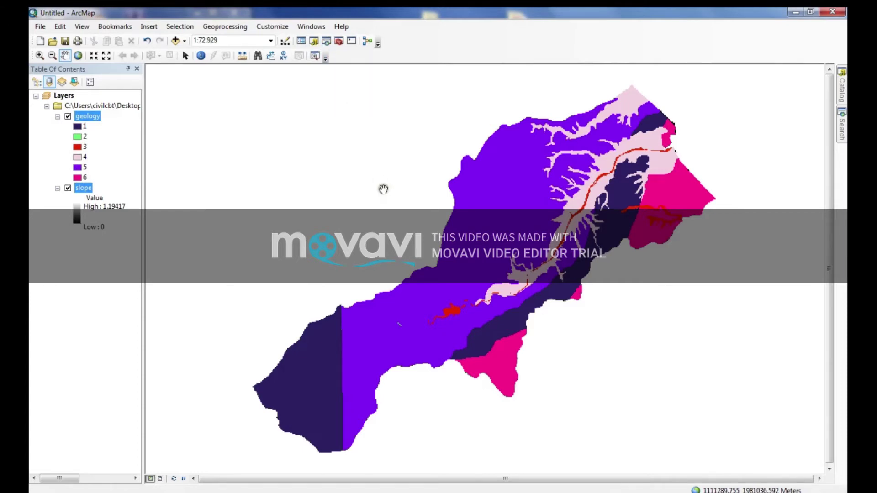
pyautogui.click(326, 41)
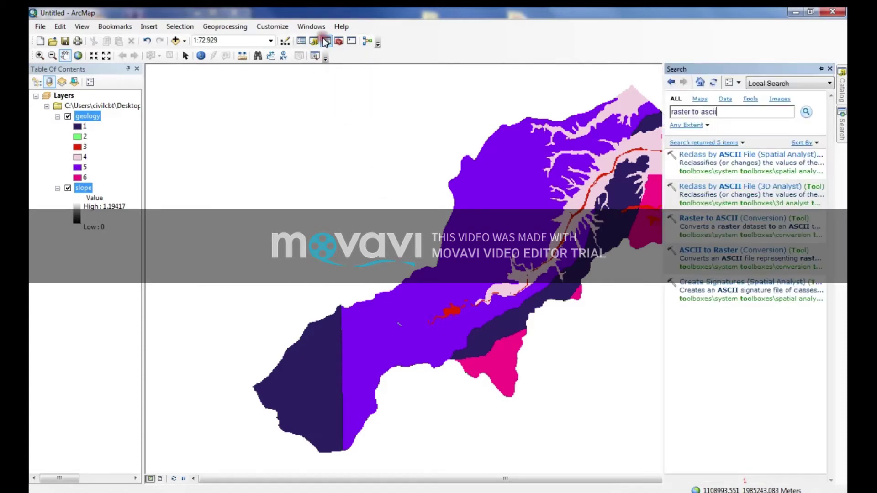
pyautogui.click(716, 219)
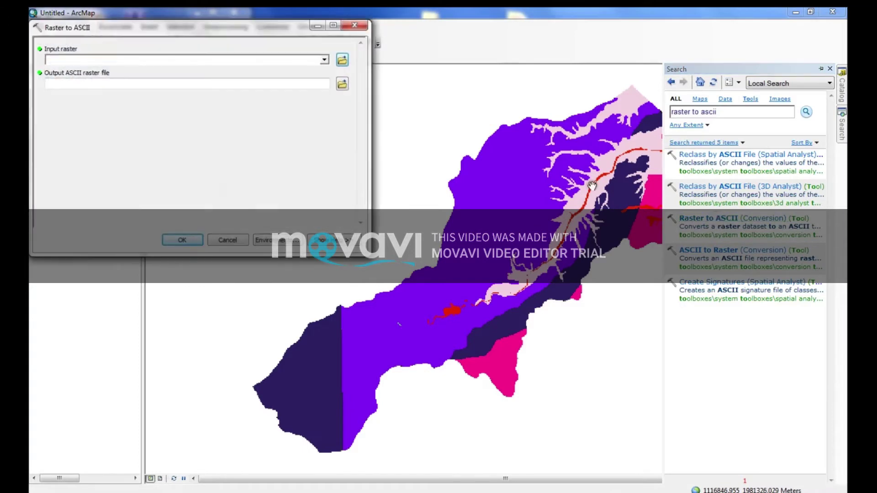
pyautogui.click(339, 64)
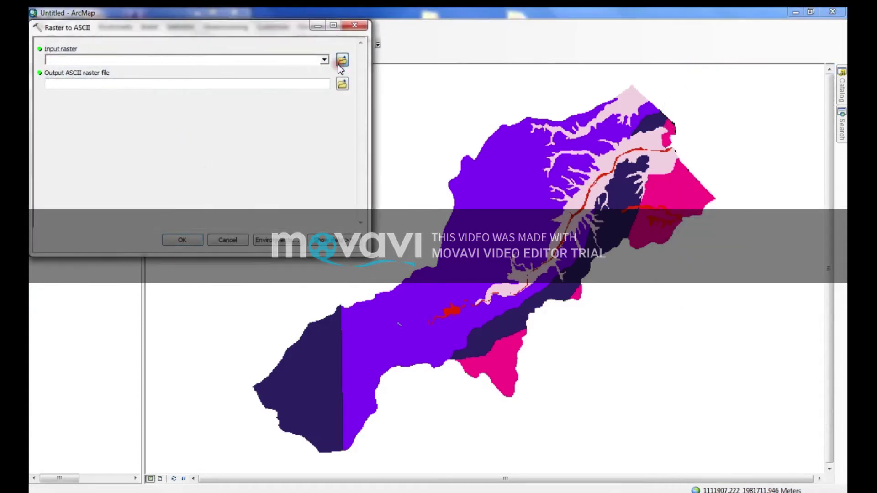
pyautogui.doubleClick(148, 153)
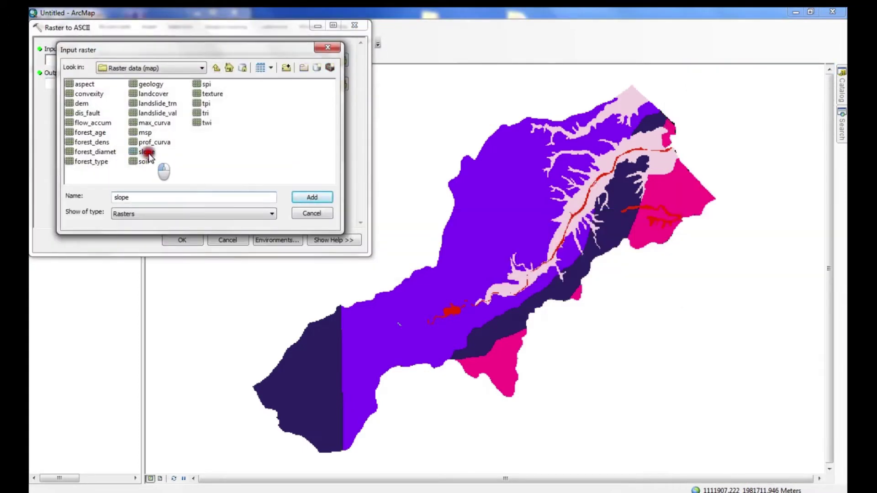
# - Set the output file to slope in the Desktop's EXERCISE\ascii folder and run the conversion
pyautogui.click(344, 84)
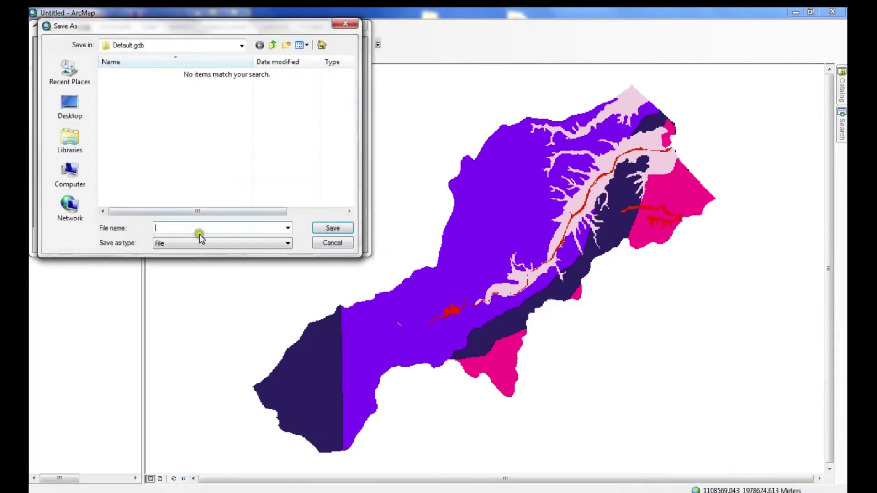
pyautogui.click(76, 111)
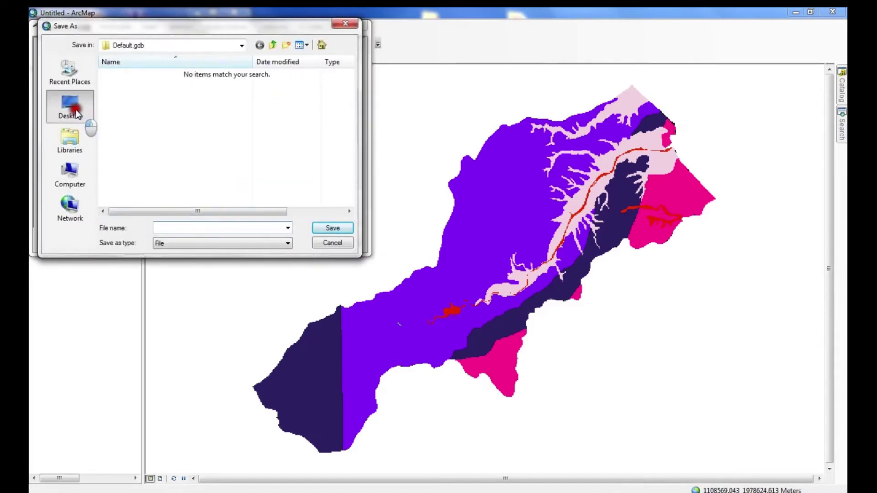
pyautogui.doubleClick(143, 123)
pyautogui.click(160, 225)
pyautogui.doubleClick(120, 74)
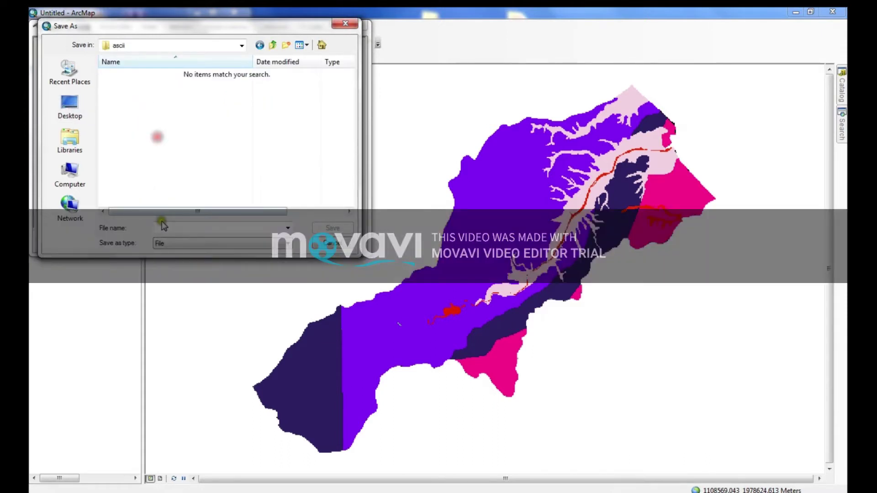
pyautogui.click(162, 224)
pyautogui.write('slope')
pyautogui.click(332, 228)
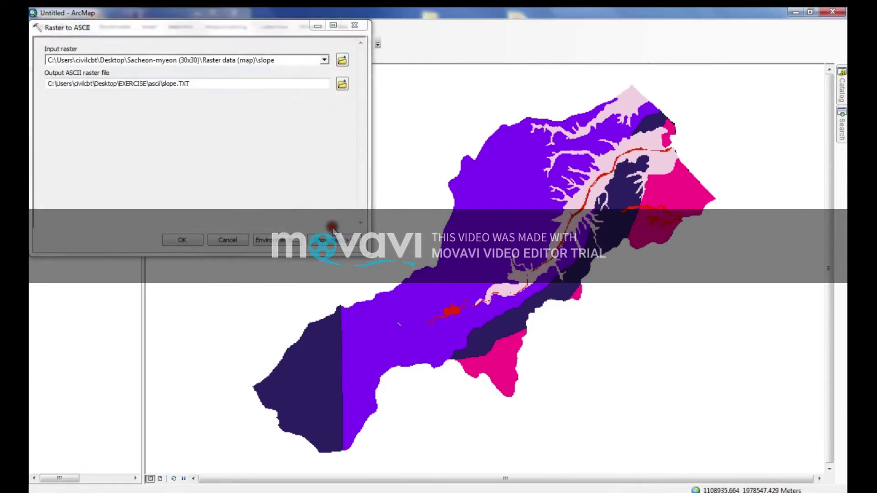
pyautogui.click(184, 240)
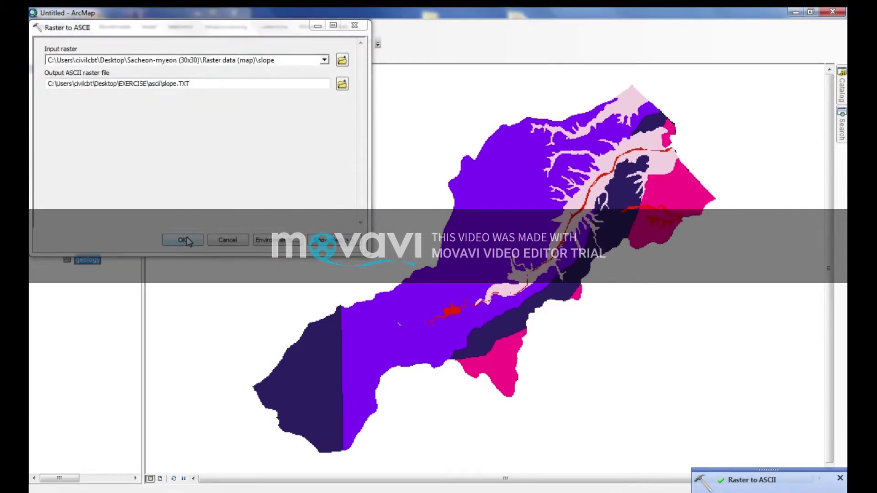
pyautogui.click(185, 240)
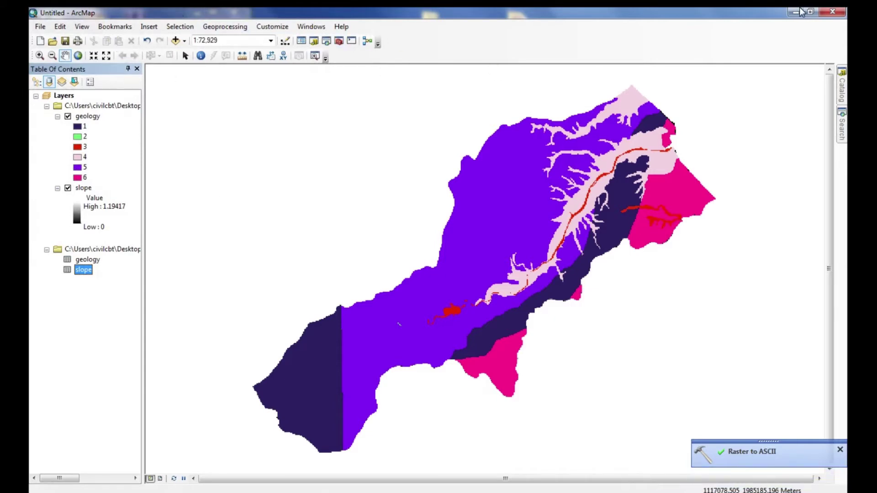
# - Save the map document as "basic file" in the EXERCISE folder and close ArcMap
pyautogui.click(40, 26)
pyautogui.click(44, 65)
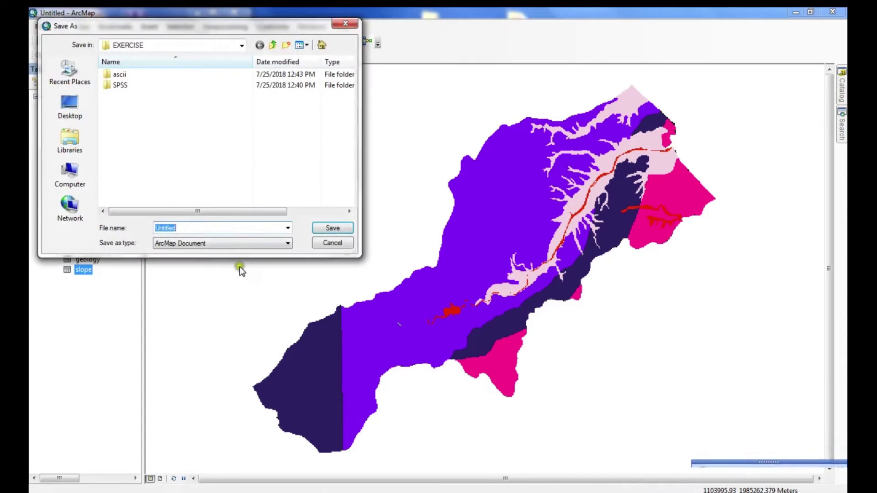
pyautogui.write('basic file')
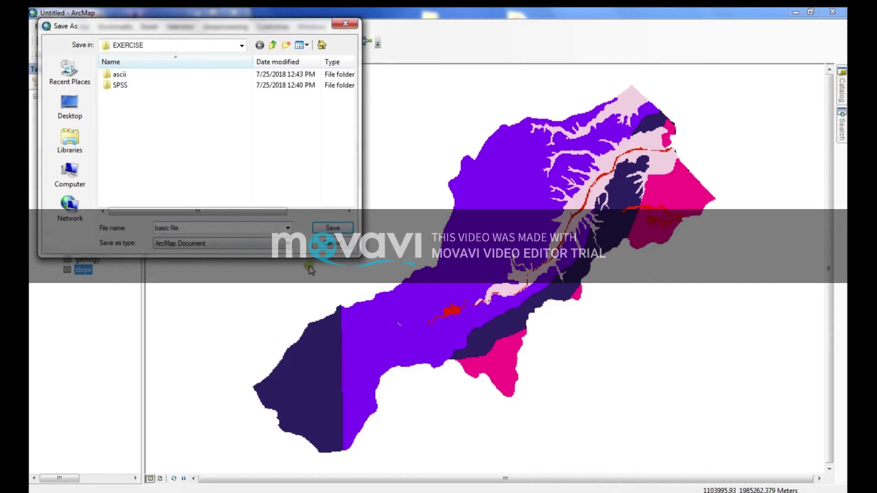
pyautogui.click(340, 230)
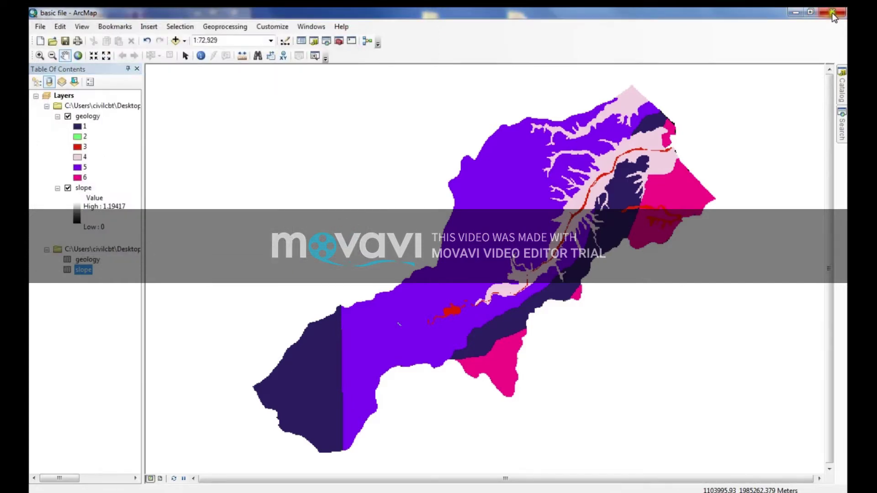
pyautogui.click(833, 14)
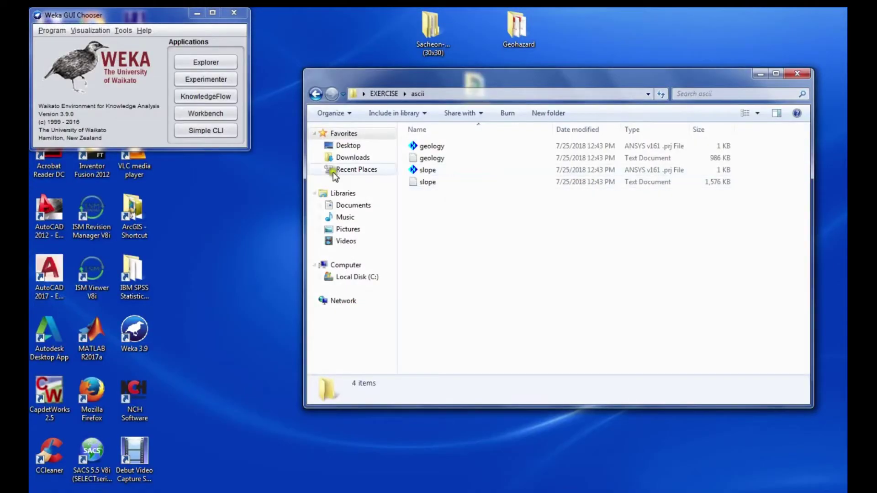
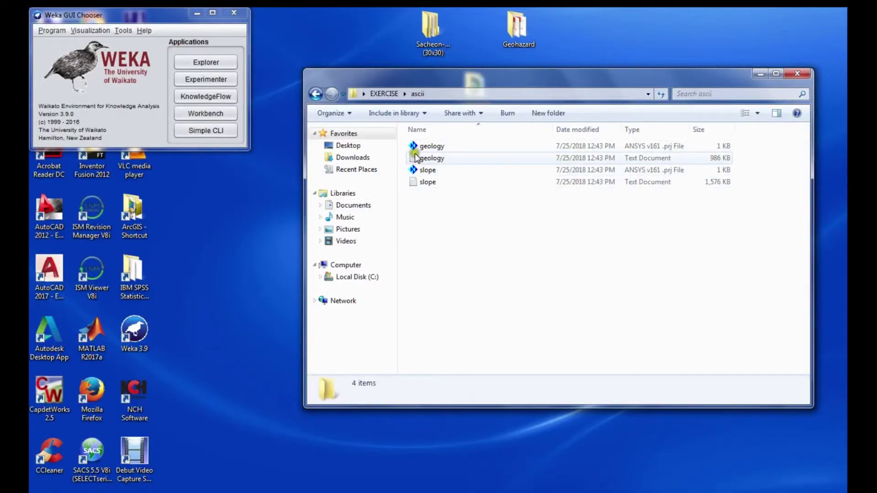
# - Launch IBM SPSS Statistics 24 without opening a file and bring the ascii folder window in front of it
pyautogui.press('super')
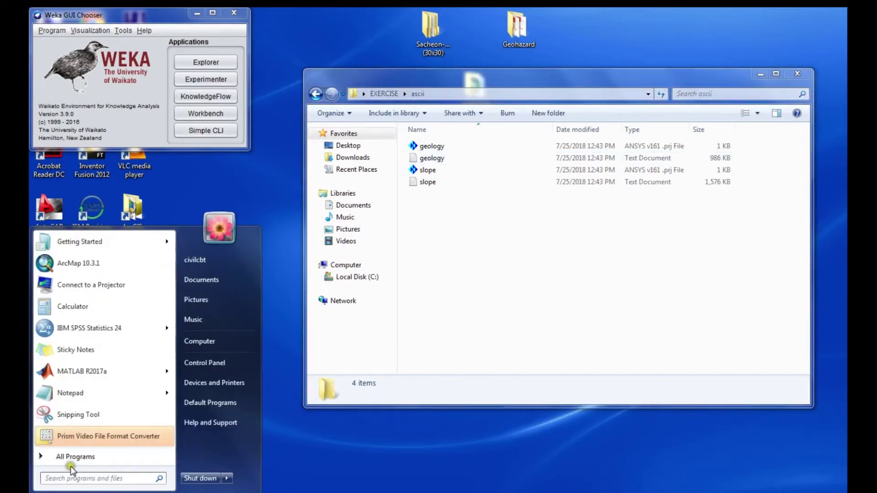
pyautogui.click(97, 337)
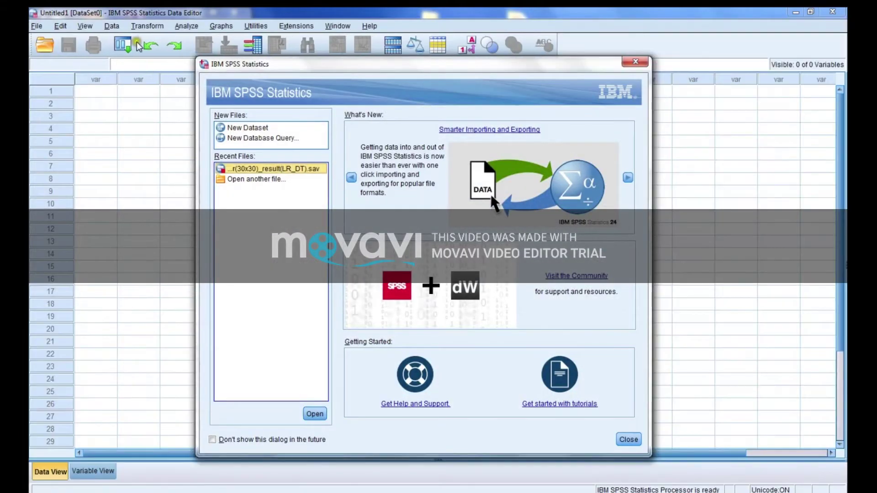
pyautogui.click(628, 439)
pyautogui.moveTo(202, 461)
pyautogui.click(275, 441)
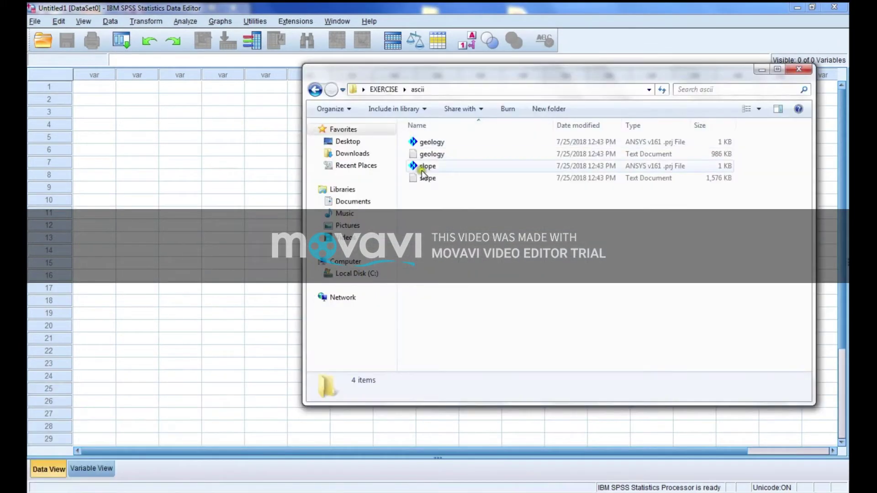
# - Open the geology text document from the ascii folder in Notepad
pyautogui.doubleClick(425, 155)
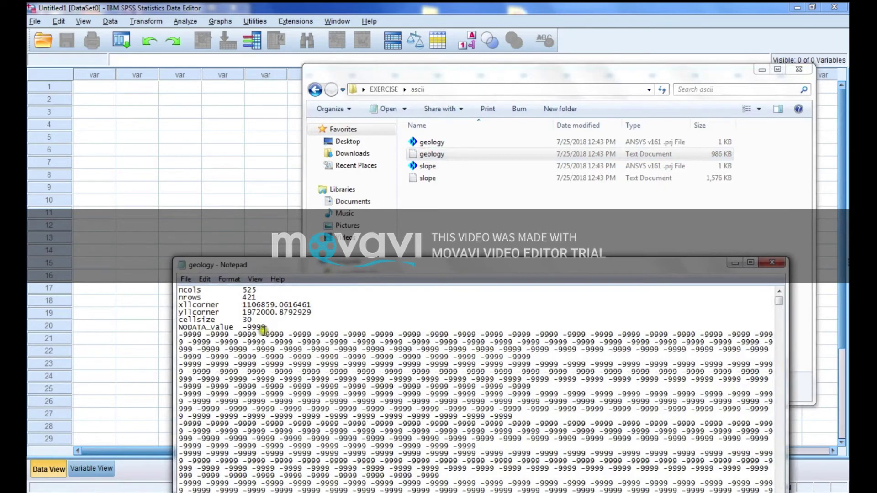
pyautogui.moveTo(266, 328); pyautogui.dragTo(184, 289)
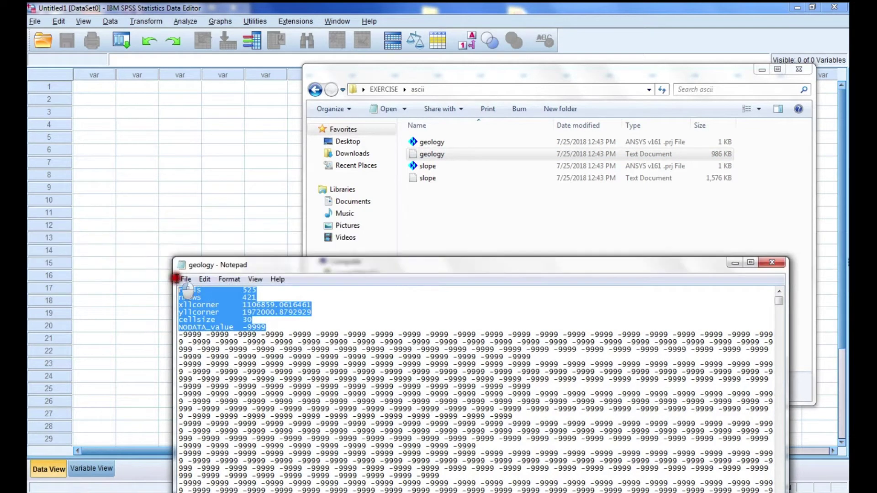
pyautogui.press('Delete')
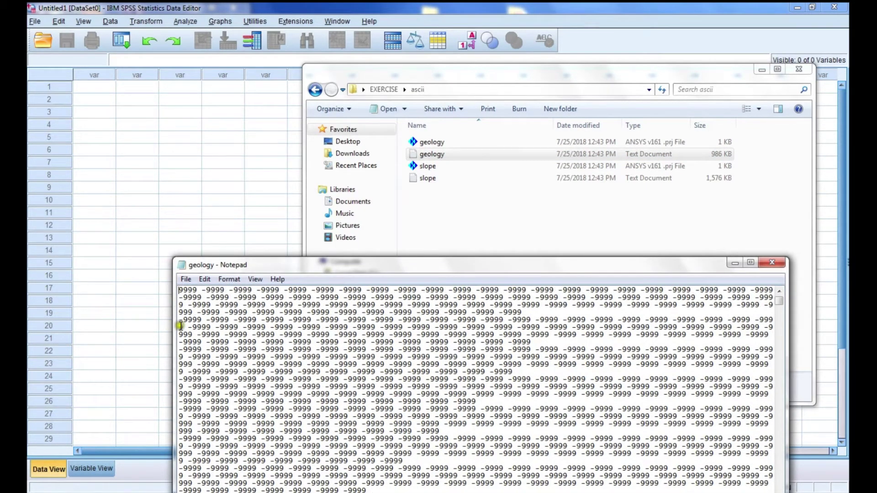
pyautogui.hotkey('ctrl', 'z')
# - Delete the six header lines from ncols to NODATA_value in the geology text file, then save and close it
pyautogui.moveTo(266, 328); pyautogui.dragTo(182, 289)
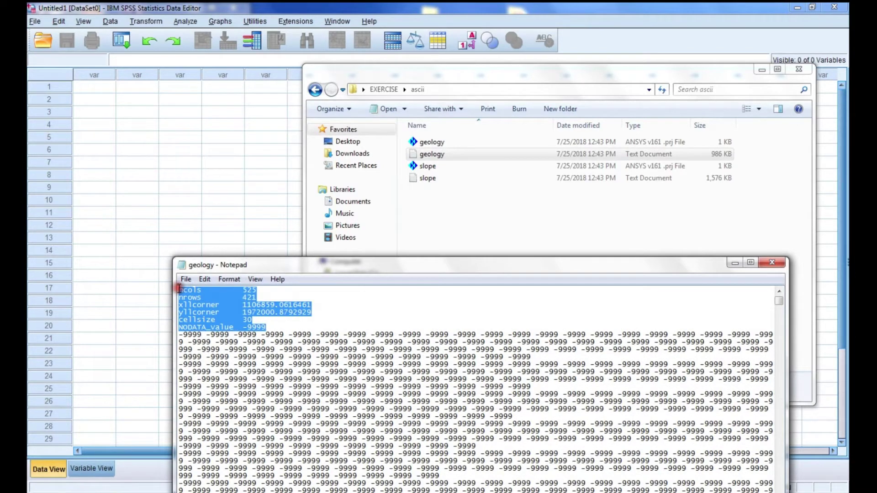
pyautogui.press('Delete')
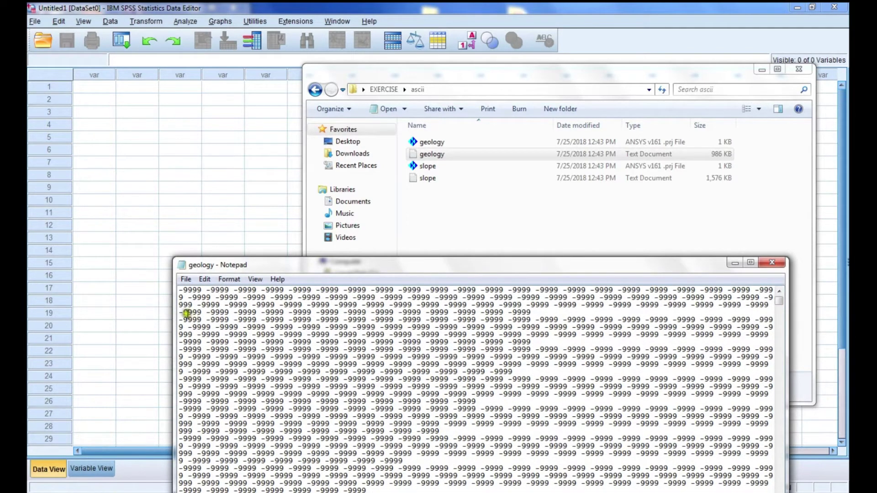
pyautogui.click(186, 279)
pyautogui.click(202, 316)
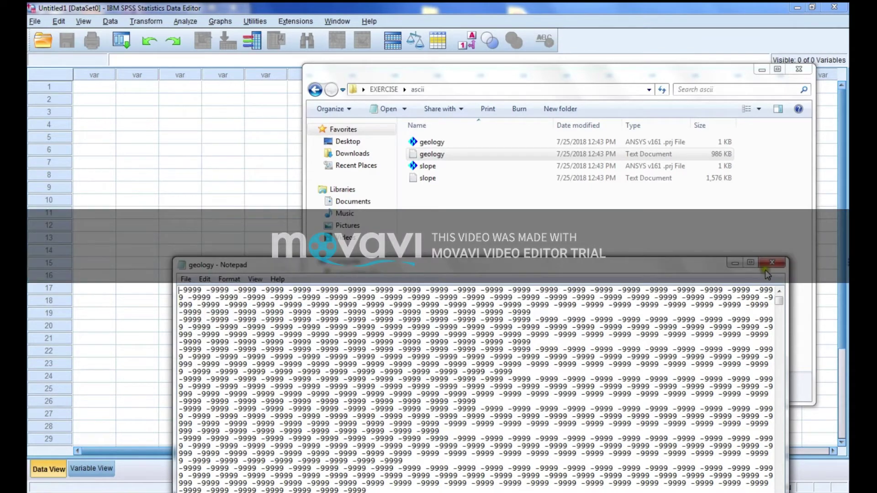
pyautogui.click(771, 262)
# - Remove the header lines from ncols to NODATA_value in the slope text file, save it, and close it with the ascii folder window
pyautogui.click(449, 180)
pyautogui.doubleClick(450, 180)
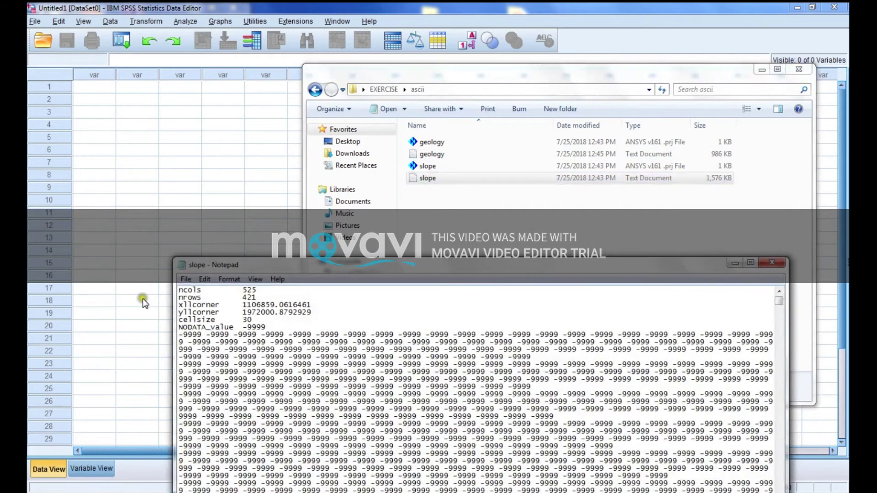
pyautogui.moveTo(268, 328); pyautogui.dragTo(173, 287)
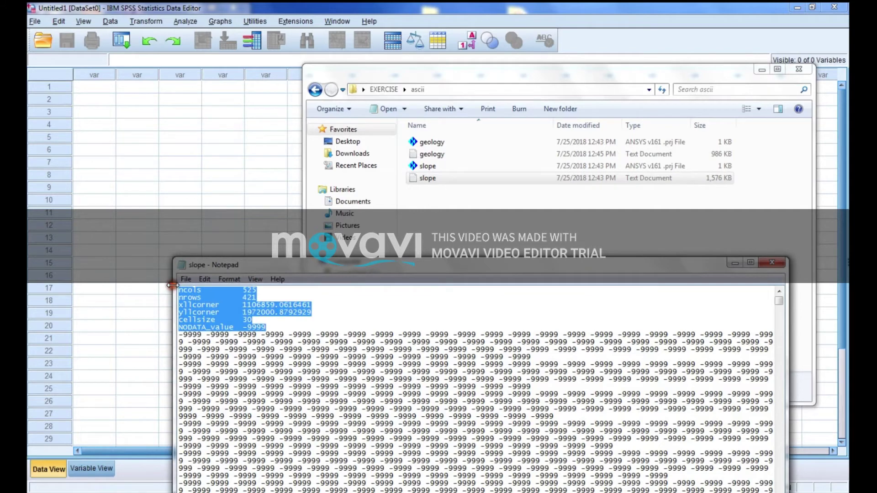
pyautogui.press('Delete')
pyautogui.click(185, 279)
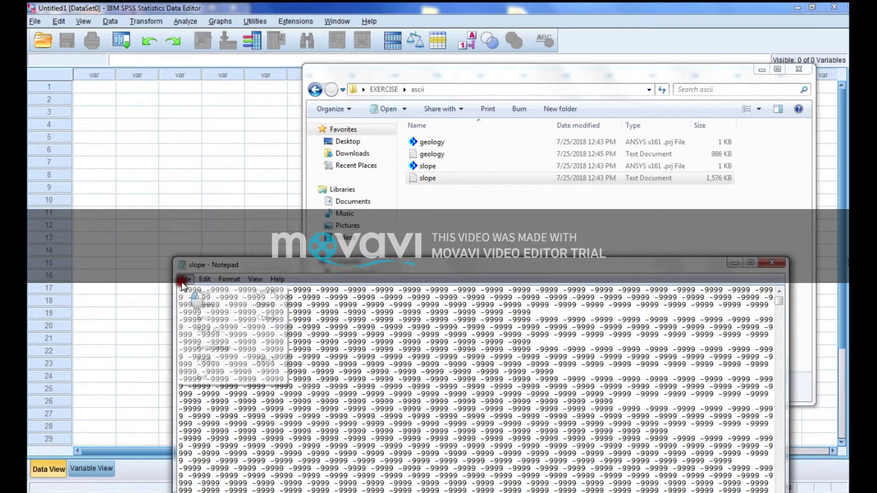
pyautogui.click(190, 320)
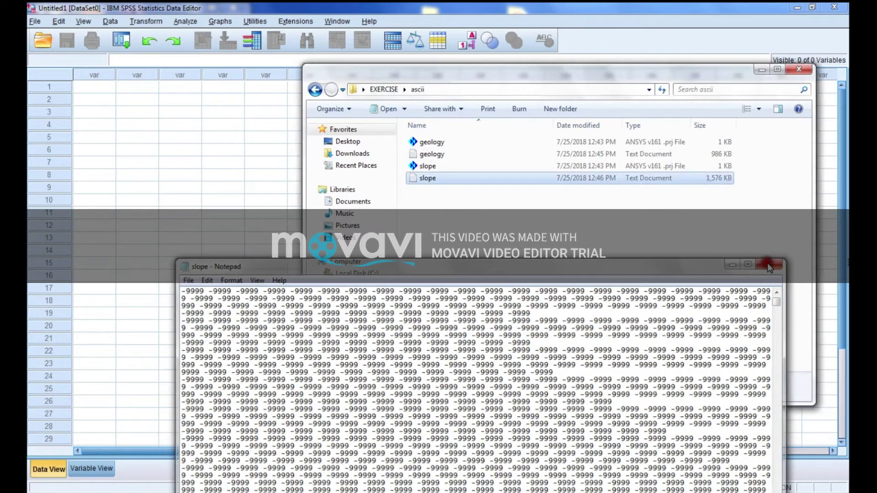
pyautogui.click(771, 262)
pyautogui.click(798, 69)
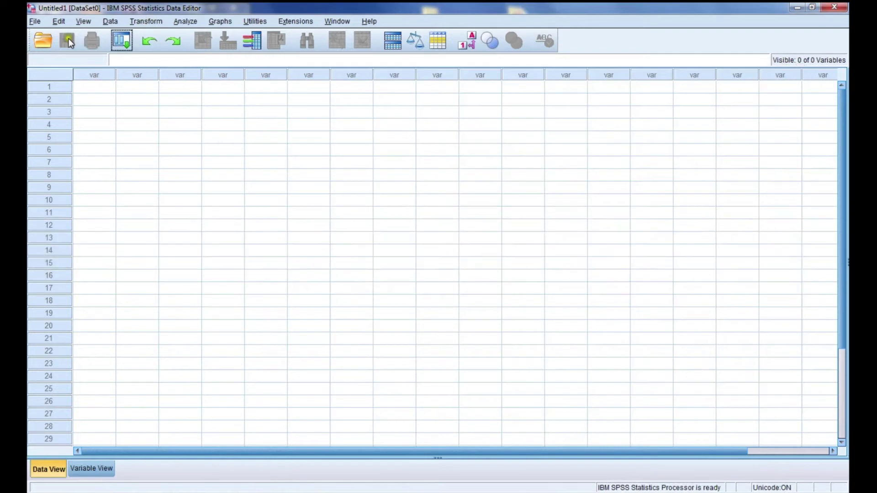
# - Open geology.txt from the ascii folder as data, with the file type set to All Files
pyautogui.click(48, 38)
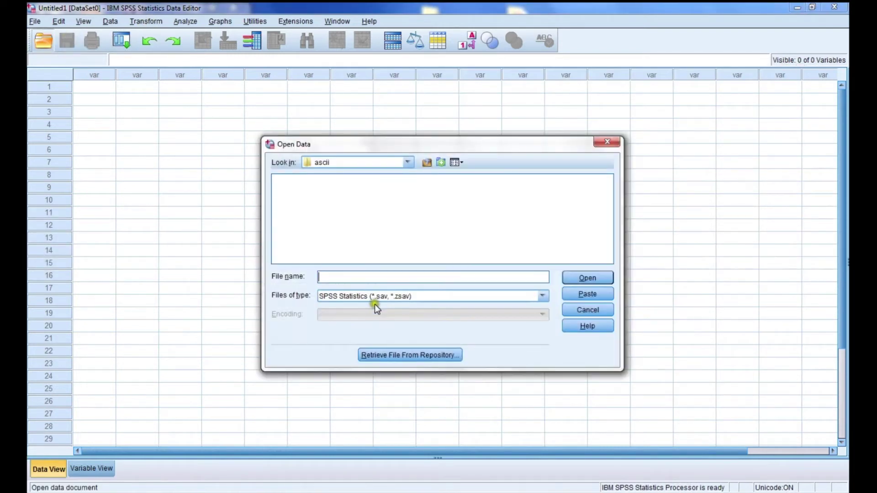
pyautogui.click(390, 296)
pyautogui.scroll(-2, 352, 371)
pyautogui.click(349, 381)
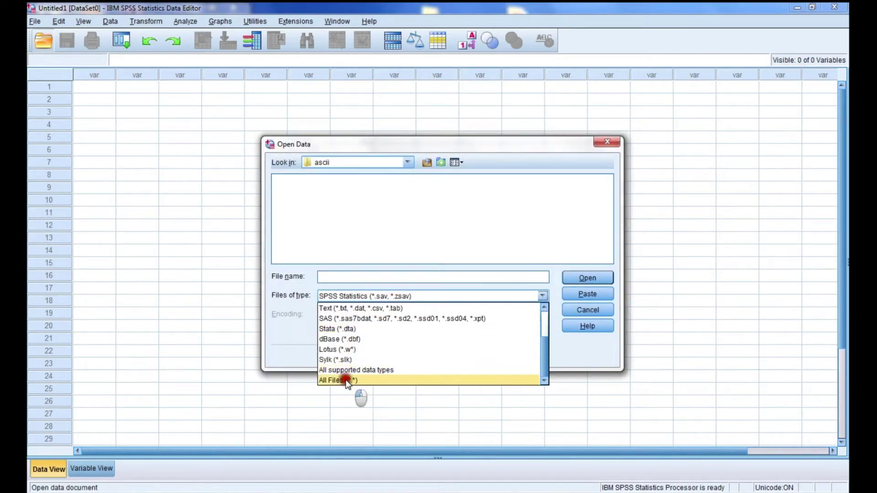
pyautogui.doubleClick(292, 190)
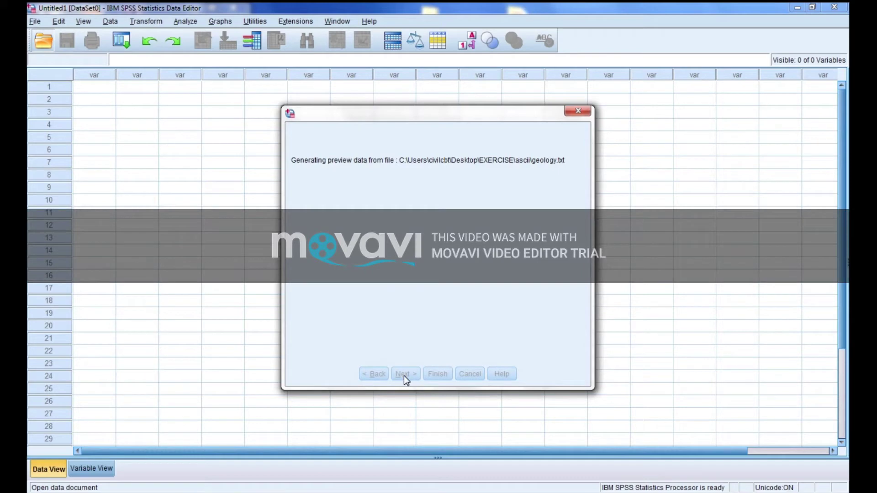
# - Set the geology text import to have no variable names at the top and 1 variable representing a case
pyautogui.click(415, 377)
pyautogui.click(315, 228)
pyautogui.click(401, 374)
pyautogui.click(300, 176)
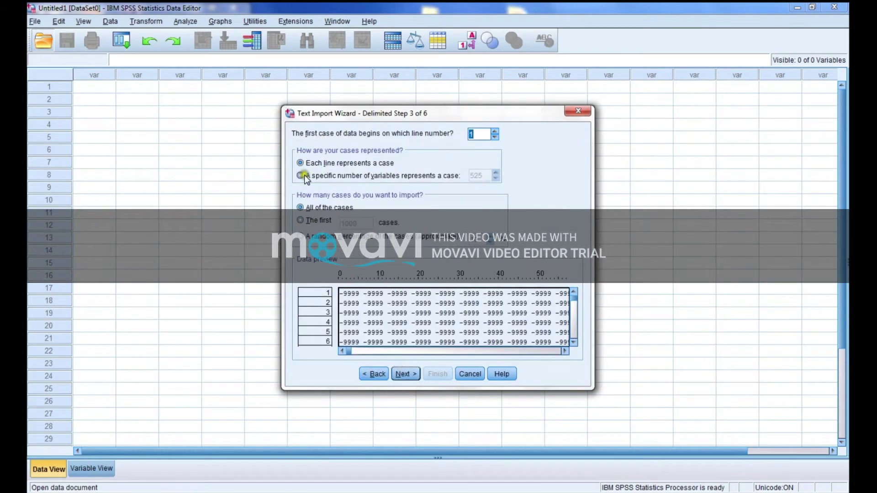
pyautogui.moveTo(482, 178); pyautogui.dragTo(456, 173)
pyautogui.write('1')
pyautogui.click(416, 373)
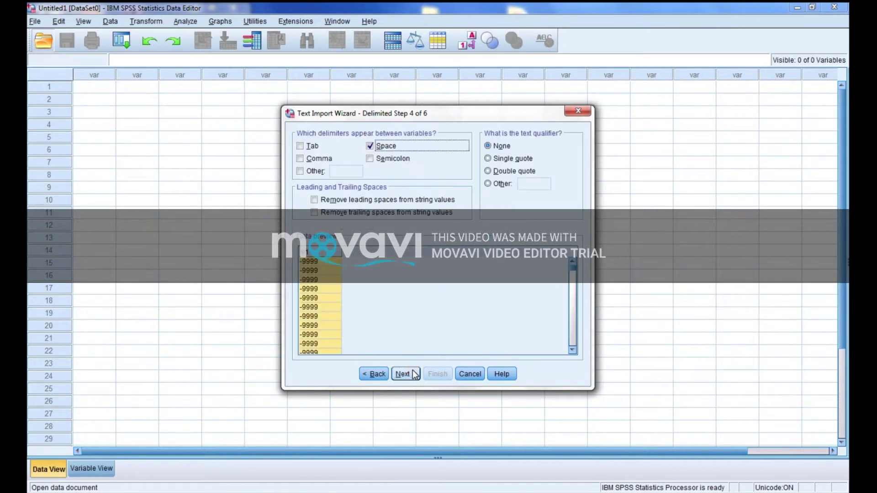
# - Keep the space delimiter, name the imported variable geology, and finish the text import
pyautogui.click(413, 373)
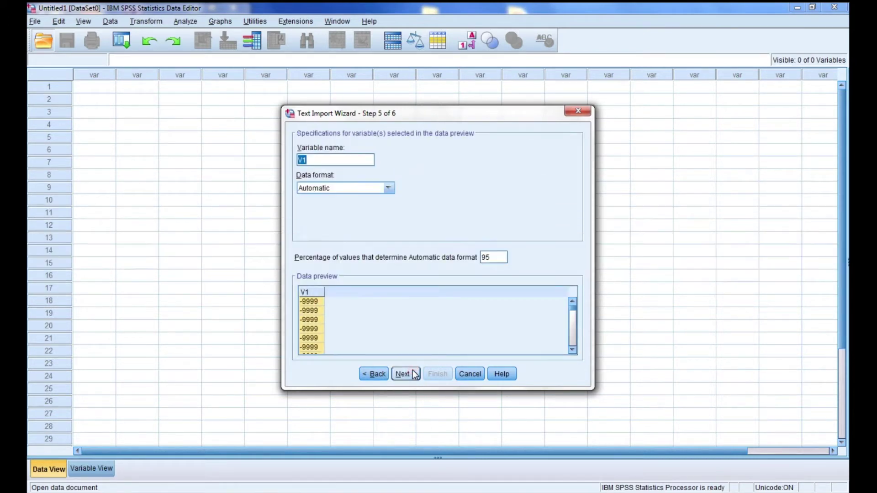
pyautogui.write('geology')
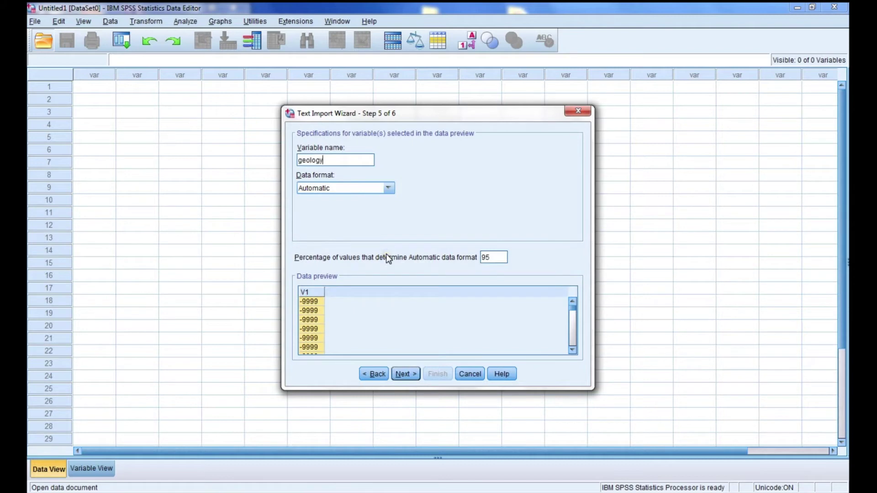
pyautogui.click(406, 374)
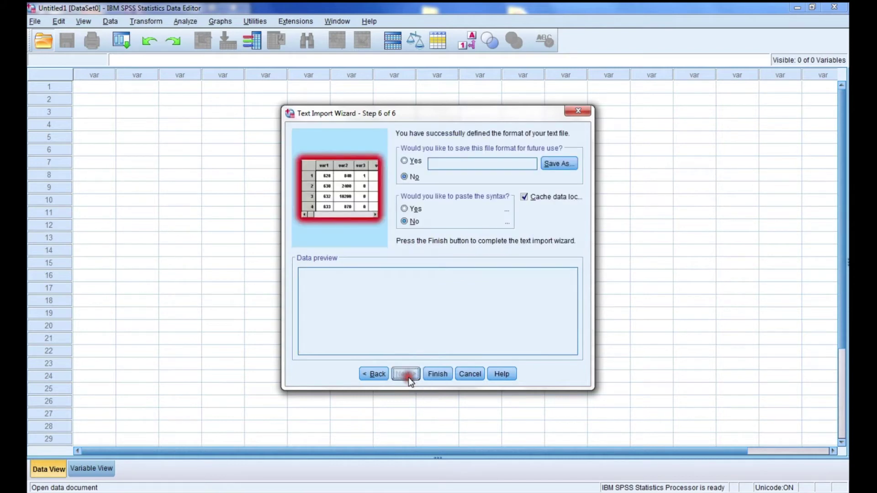
pyautogui.click(437, 373)
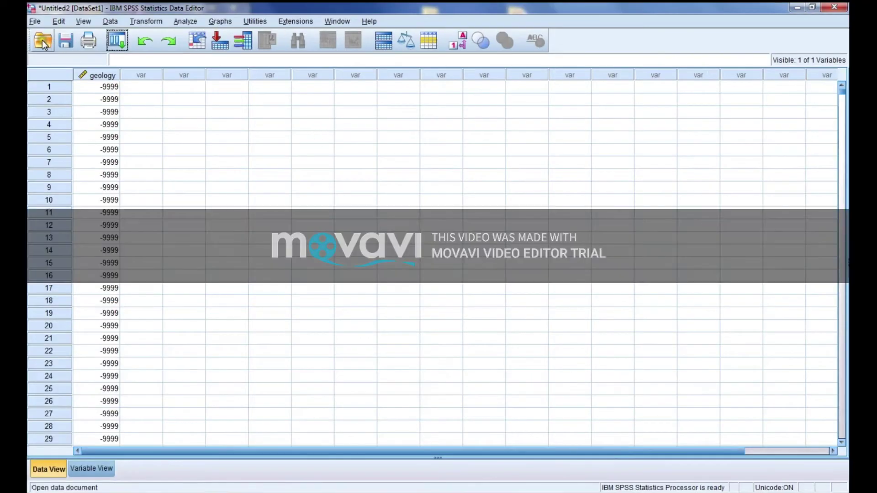
# - Save the imported dataset as geology in SPSS Statistics format in the ascii folder
pyautogui.click(66, 40)
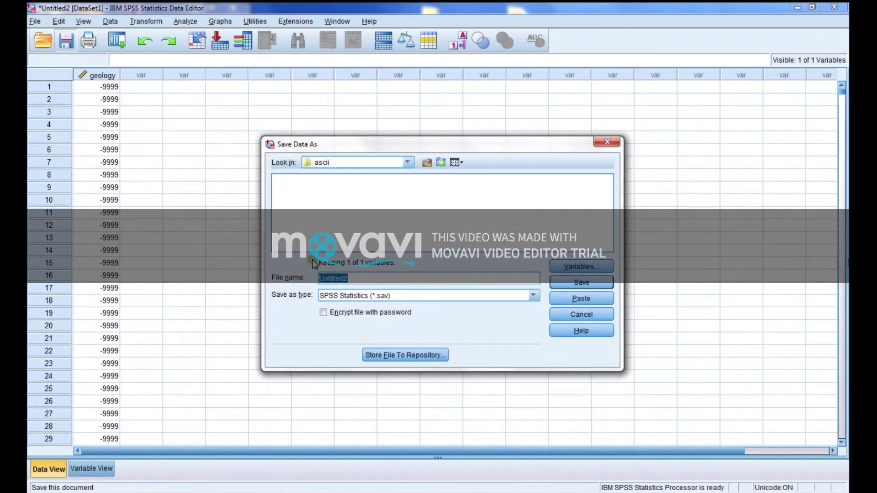
pyautogui.write('geology')
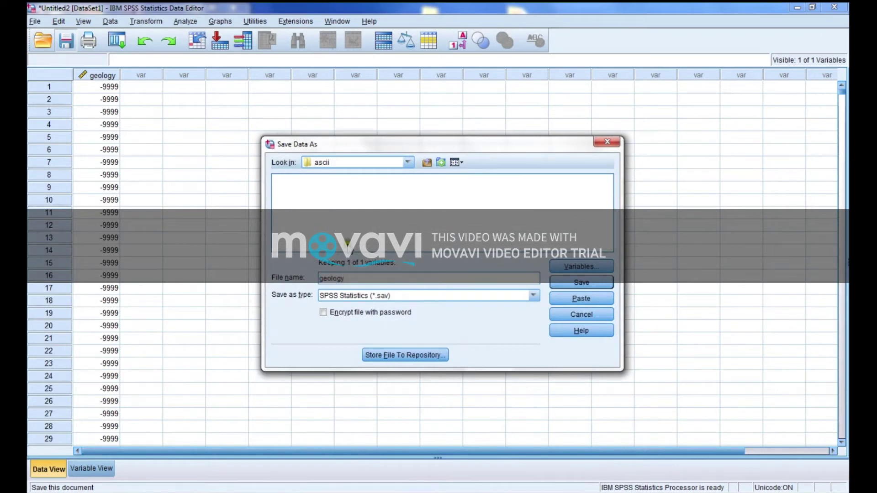
pyautogui.click(592, 287)
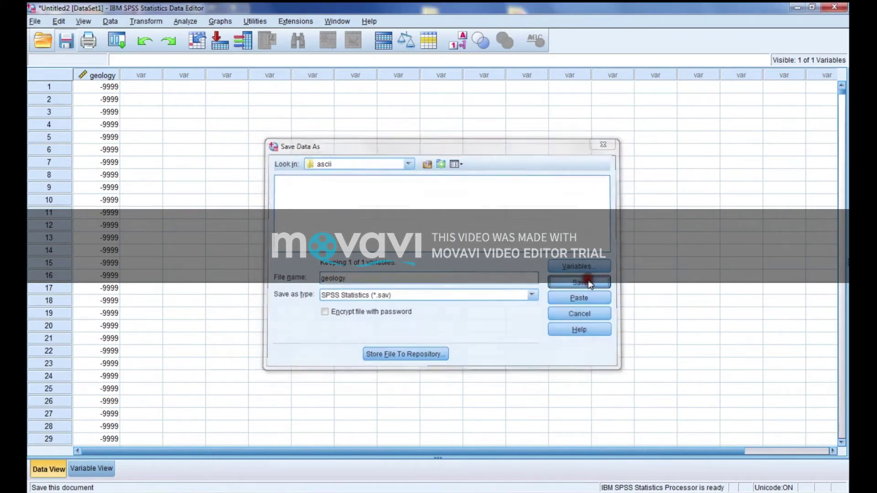
# - Open slope.txt from the ascii folder as data, with the file type set to All Files
pyautogui.click(43, 40)
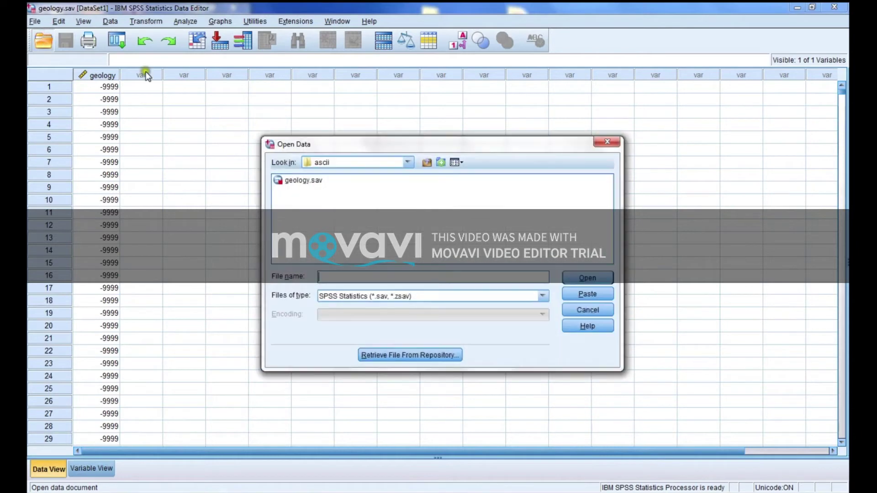
pyautogui.click(427, 164)
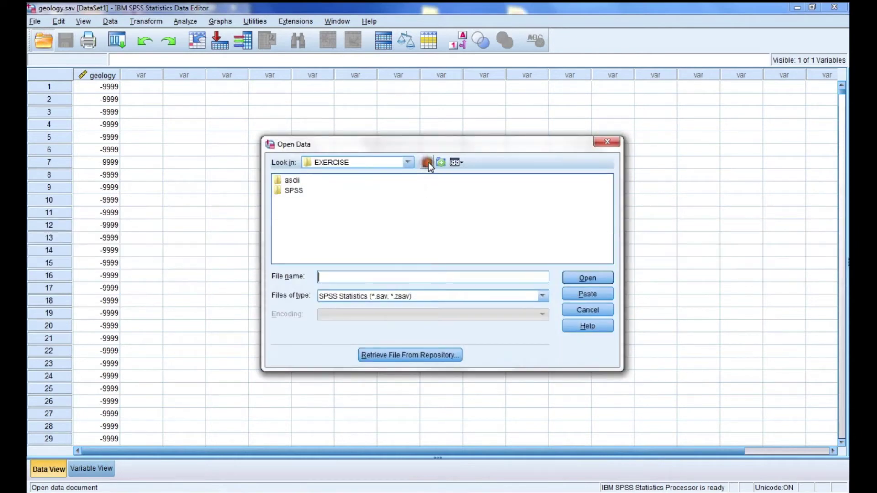
pyautogui.doubleClick(287, 183)
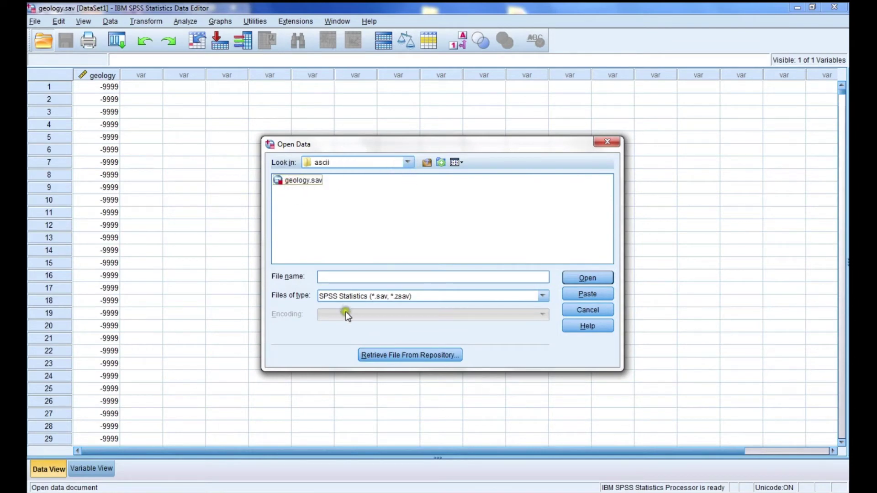
pyautogui.click(350, 297)
pyautogui.scroll(-2, 338, 365)
pyautogui.click(336, 379)
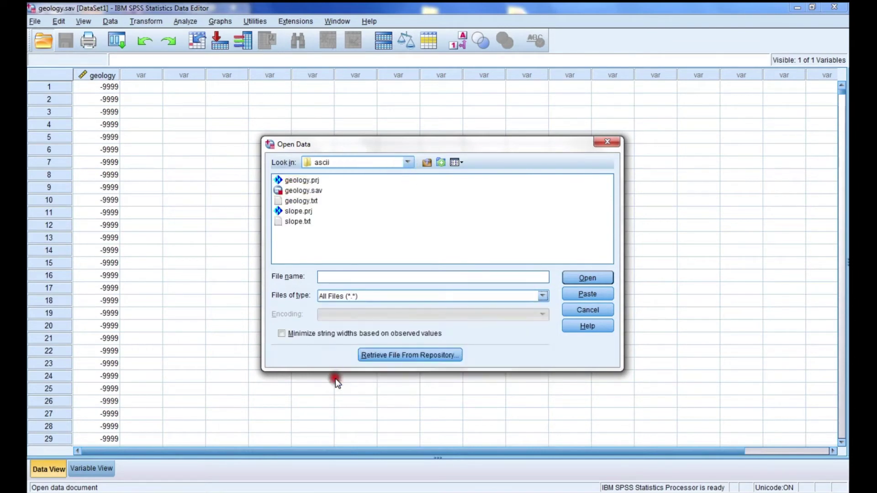
pyautogui.doubleClick(301, 221)
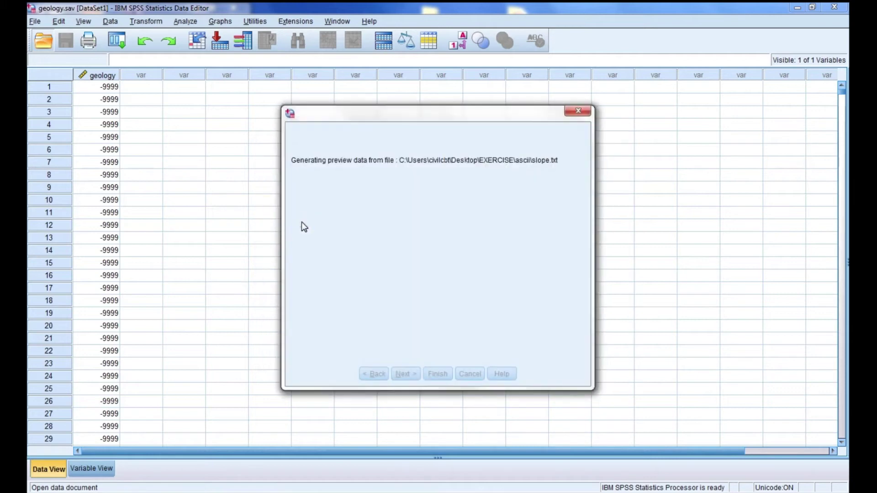
# - Set the slope text import to have no variable names at the top and 1 variable representing a case
pyautogui.click(390, 371)
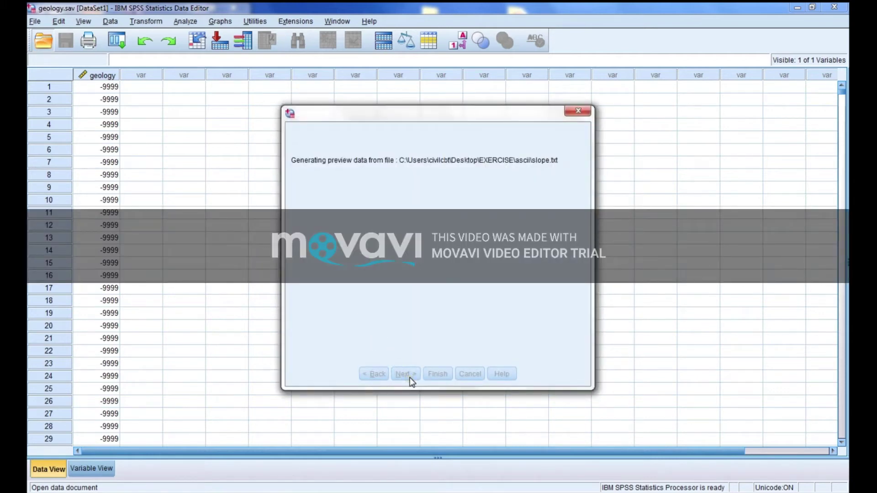
pyautogui.click(409, 374)
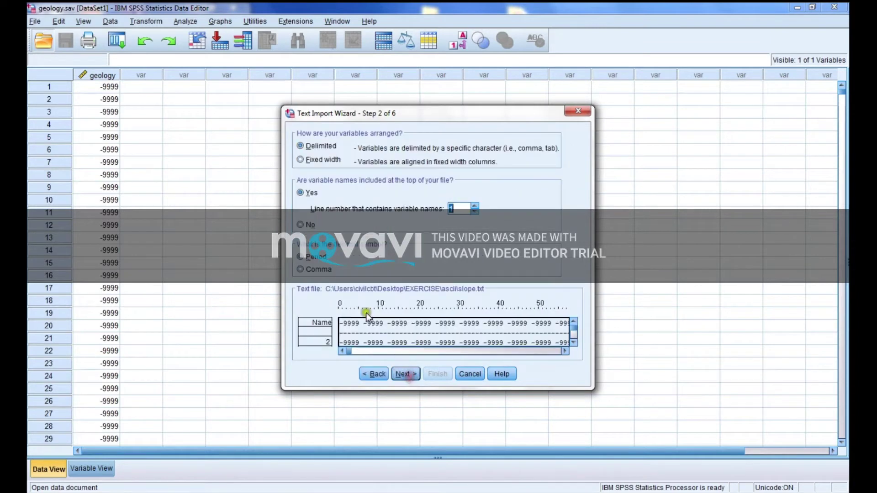
pyautogui.click(301, 225)
pyautogui.click(404, 374)
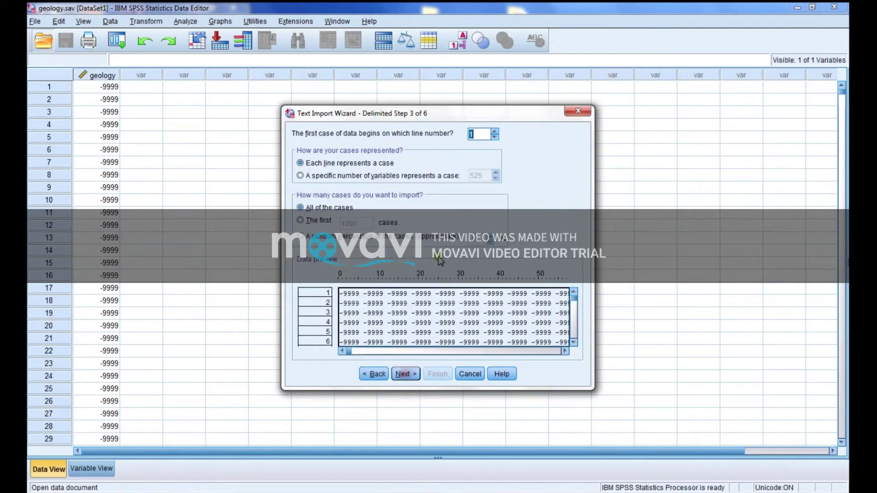
pyautogui.click(355, 177)
pyautogui.doubleClick(477, 176)
pyautogui.write('1')
pyautogui.click(408, 374)
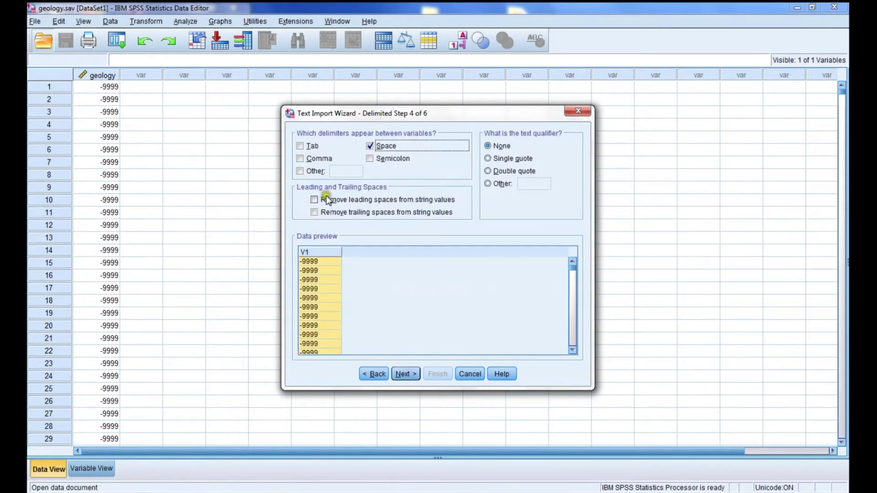
# - Keep the space delimiter, name the imported variable slope, and finish the text import
pyautogui.click(398, 375)
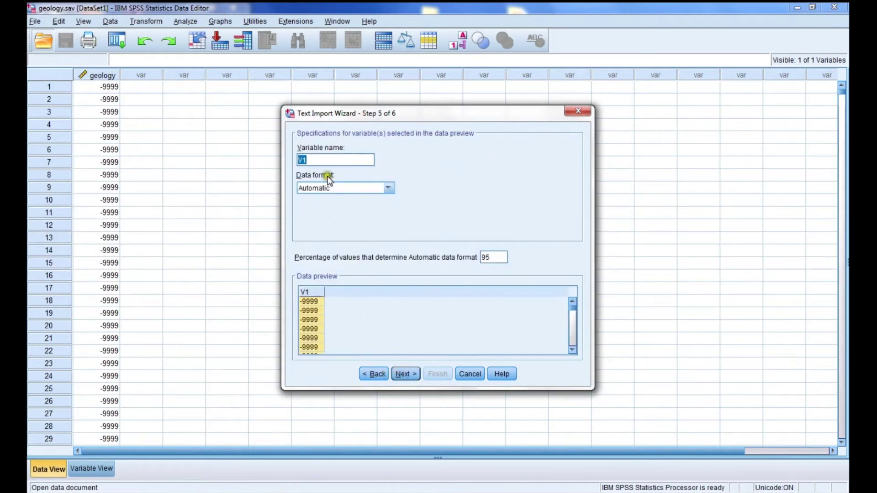
pyautogui.write('slo')
pyautogui.click(407, 373)
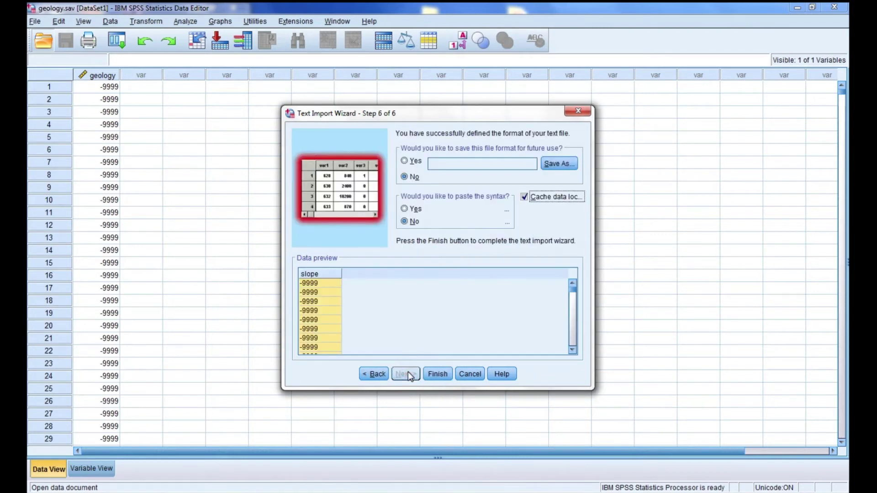
pyautogui.click(432, 374)
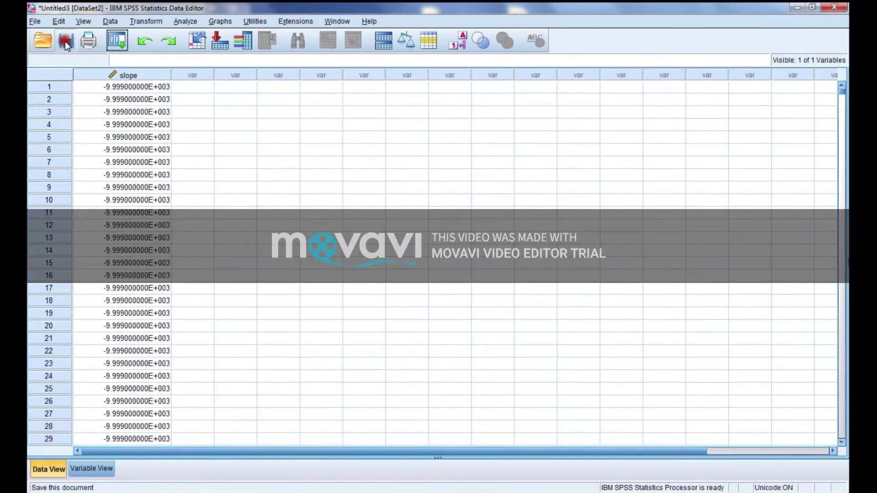
# - Save the imported dataset as slope in SPSS Statistics format in the ascii folder, and close its window
pyautogui.click(66, 41)
pyautogui.write('slope')
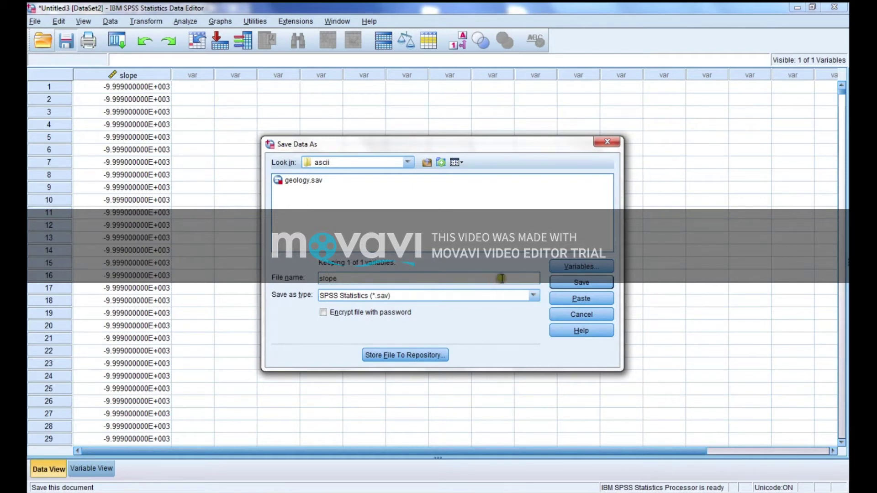
pyautogui.click(578, 282)
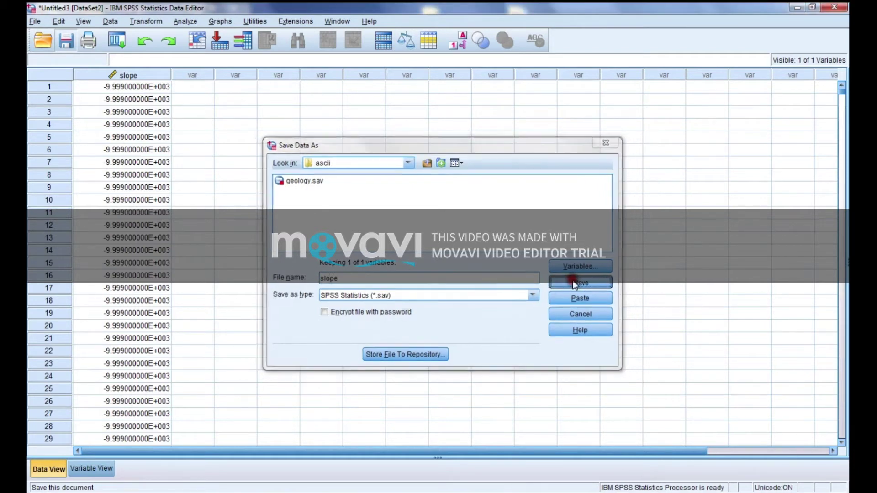
pyautogui.click(129, 98)
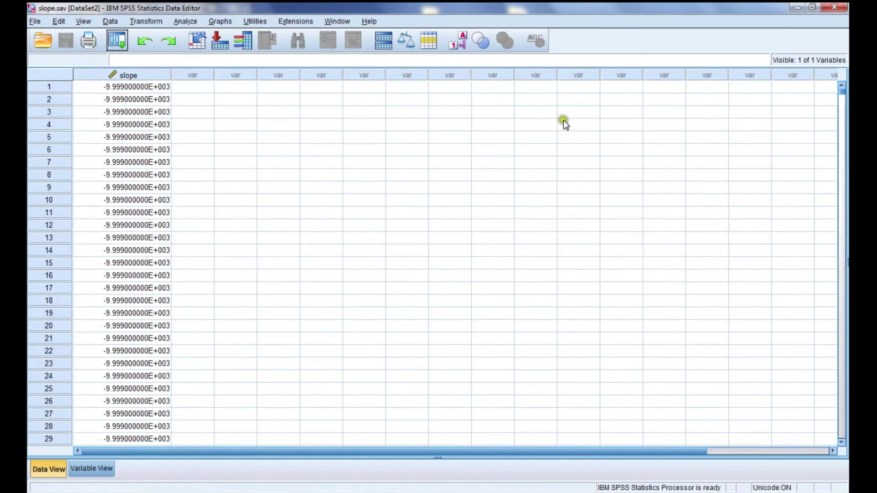
pyautogui.click(827, 8)
# - Merge the variables of slope.sav from the ascii folder into the geology dataset, keeping geology and slope in the new active dataset
pyautogui.click(112, 21)
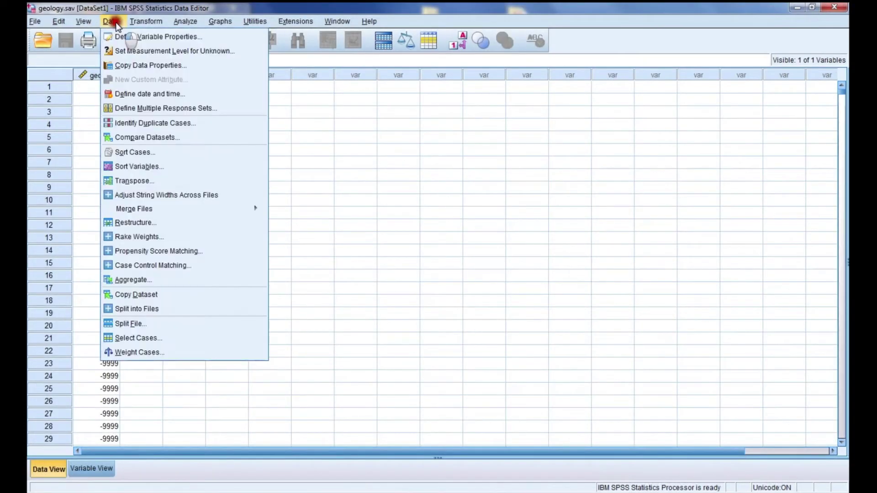
pyautogui.moveTo(181, 207)
pyautogui.click(304, 226)
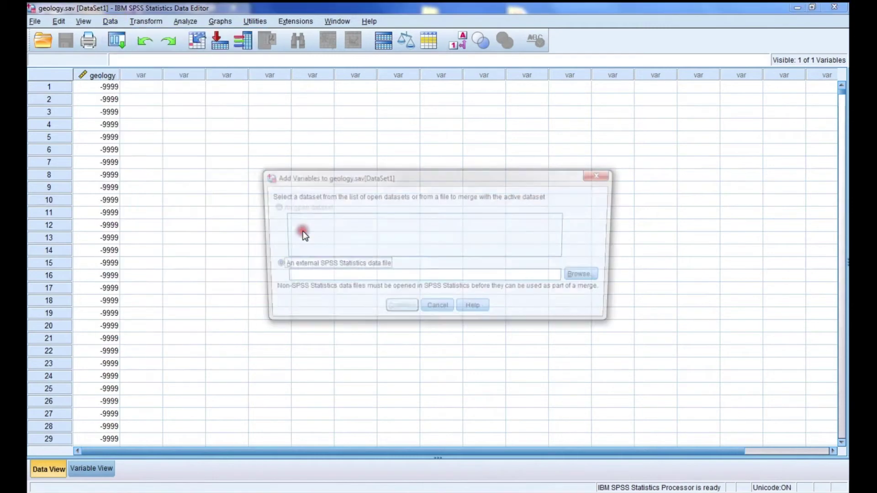
pyautogui.click(581, 275)
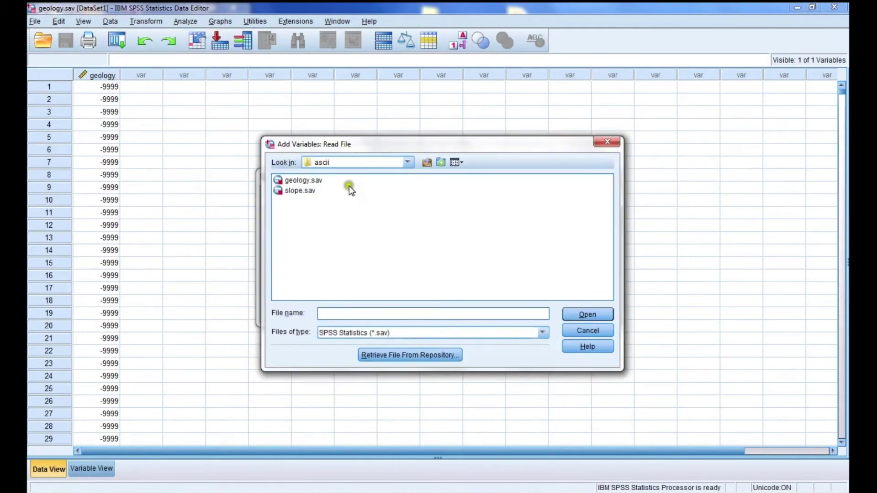
pyautogui.click(301, 190)
pyautogui.click(575, 314)
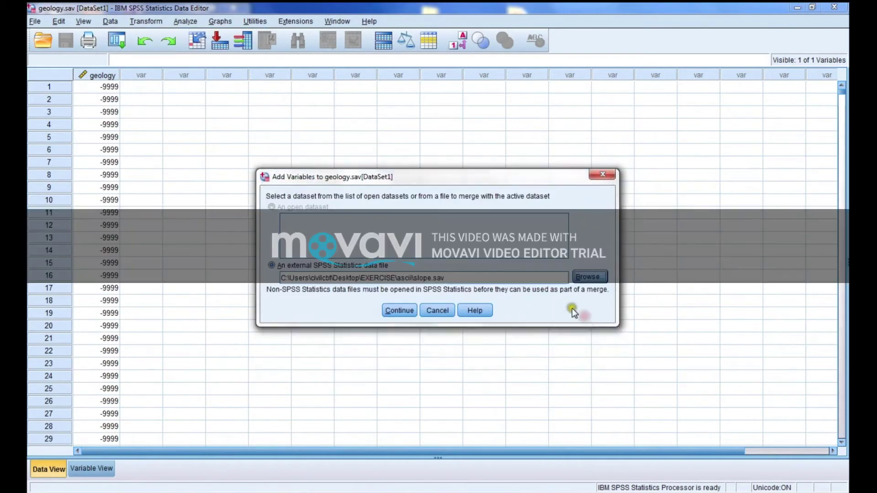
pyautogui.click(398, 310)
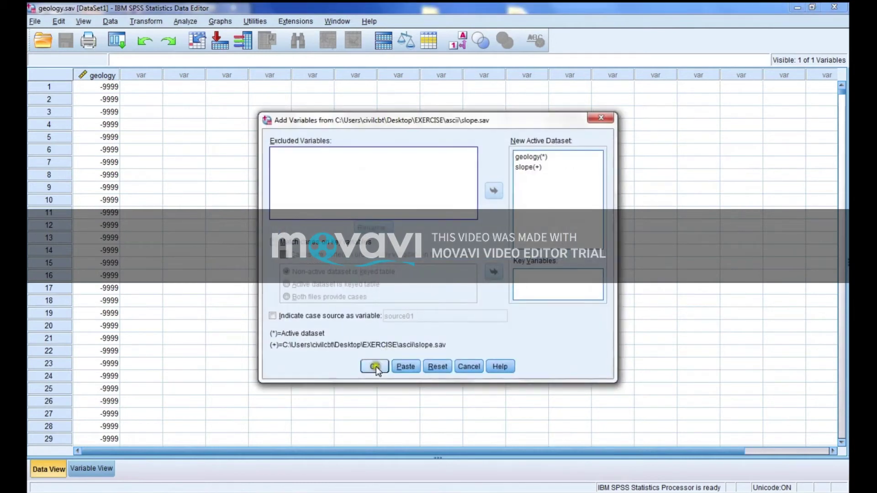
pyautogui.click(506, 192)
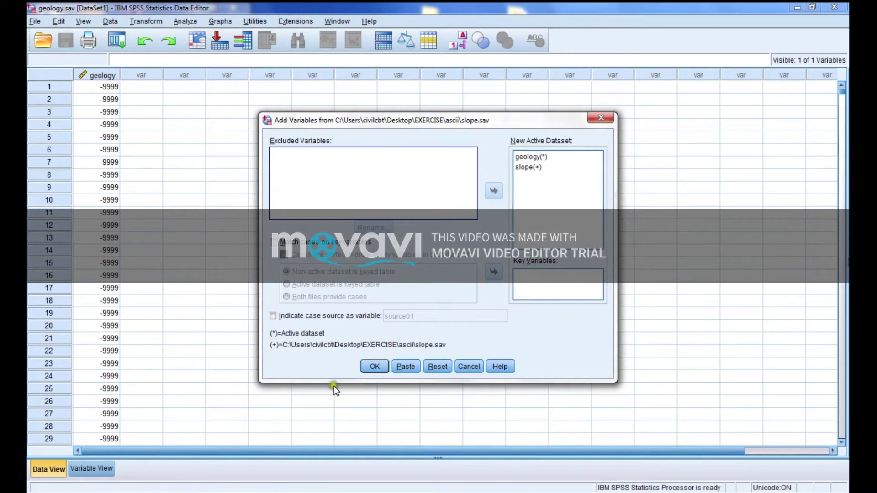
pyautogui.click(381, 366)
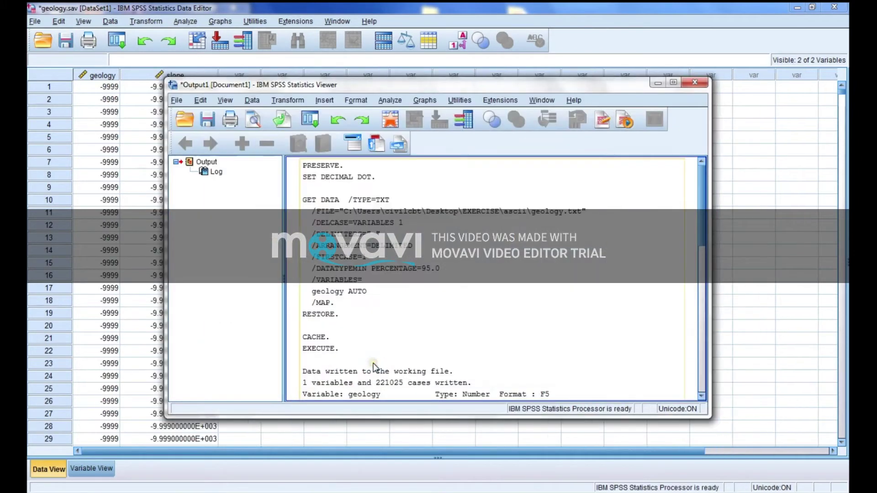
# - Close the output viewer without saving its contents, and exit SPSS Statistics
pyautogui.click(682, 117)
pyautogui.click(694, 82)
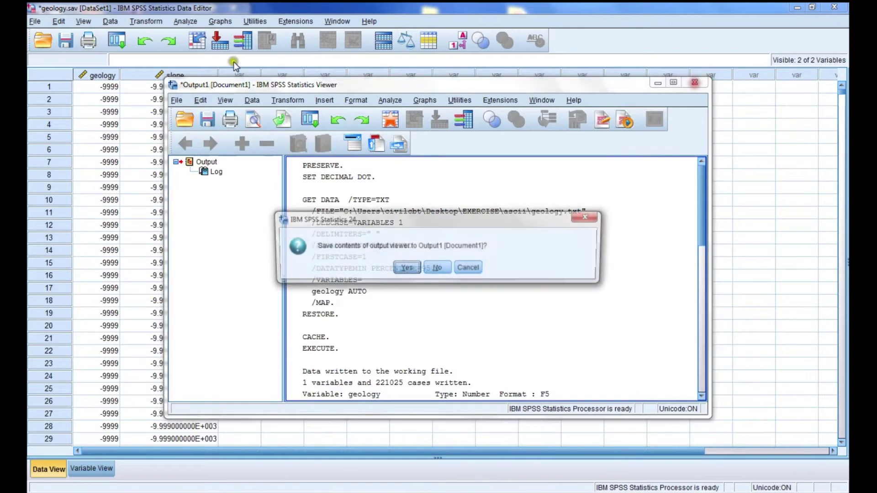
pyautogui.click(436, 268)
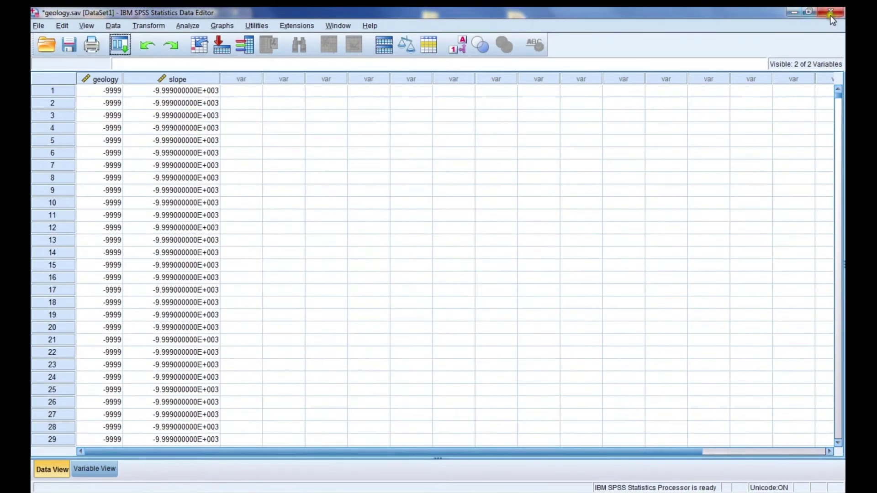
pyautogui.click(834, 7)
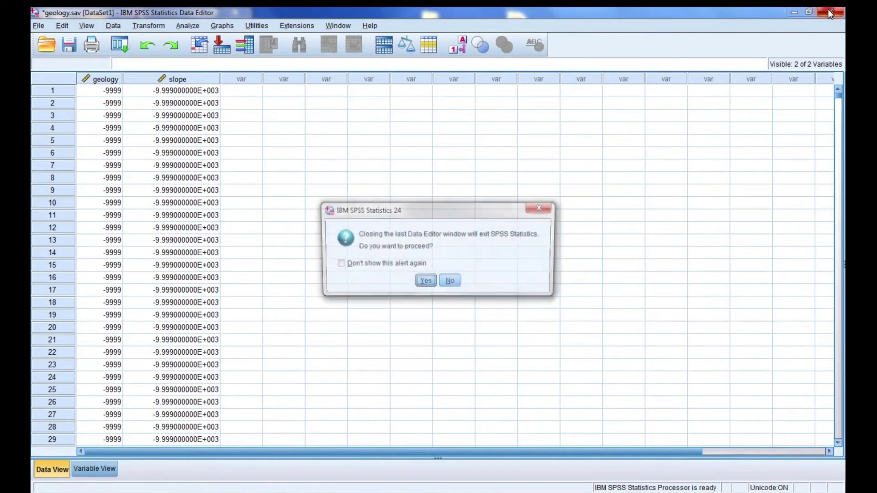
pyautogui.click(433, 282)
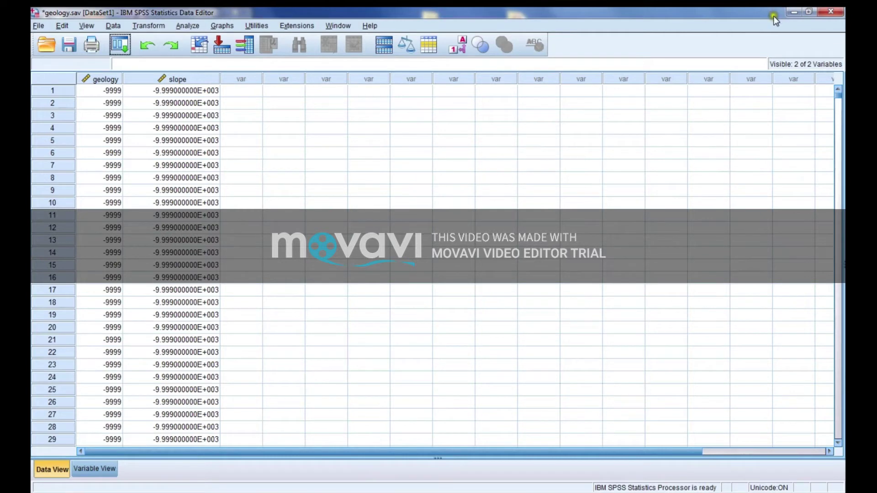
pyautogui.click(825, 13)
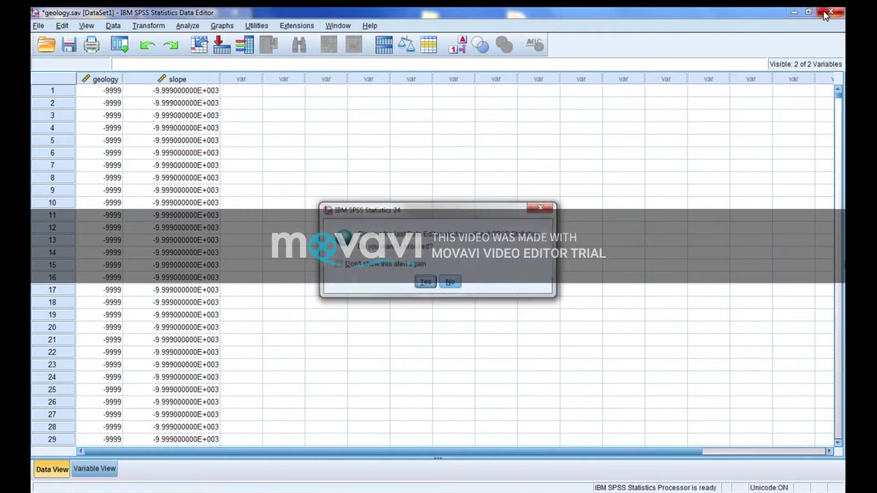
pyautogui.click(427, 283)
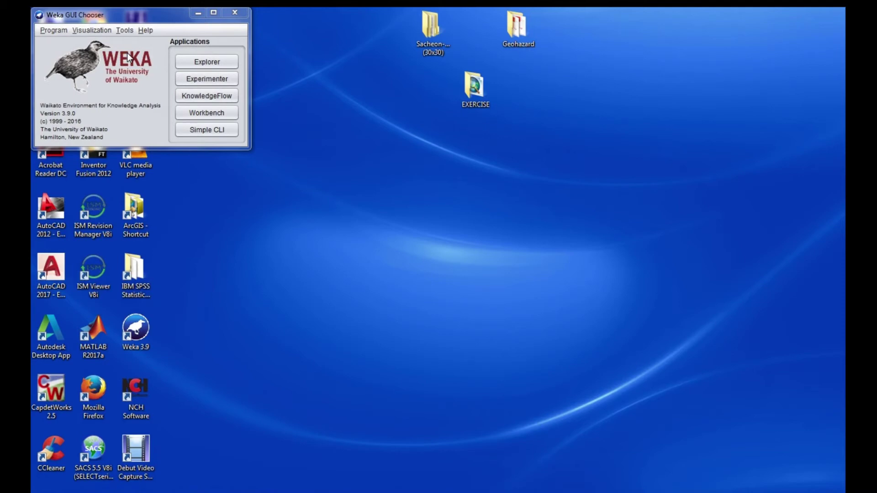
# - Copy all_factor(30x30)_result(LR_DT) from the SPSS folder in Sacheon-myeon (30x30) into the SPSS folder in EXERCISE
pyautogui.click(448, 33)
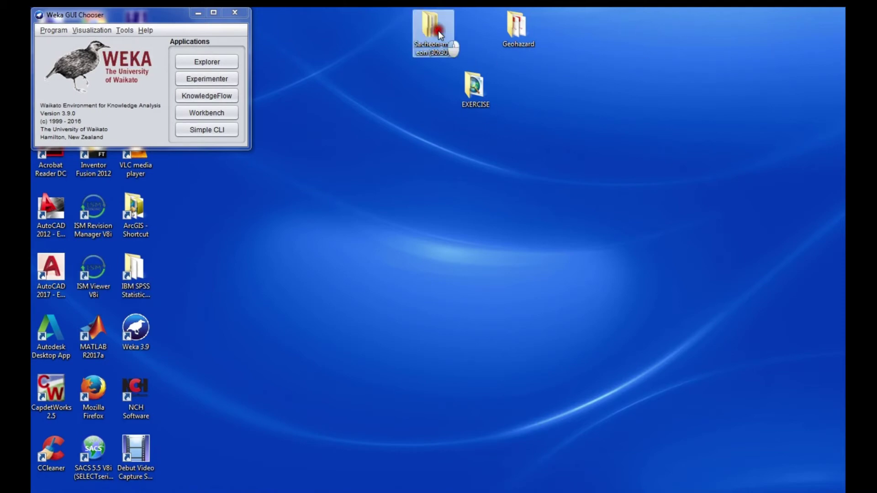
pyautogui.doubleClick(437, 32)
pyautogui.doubleClick(436, 180)
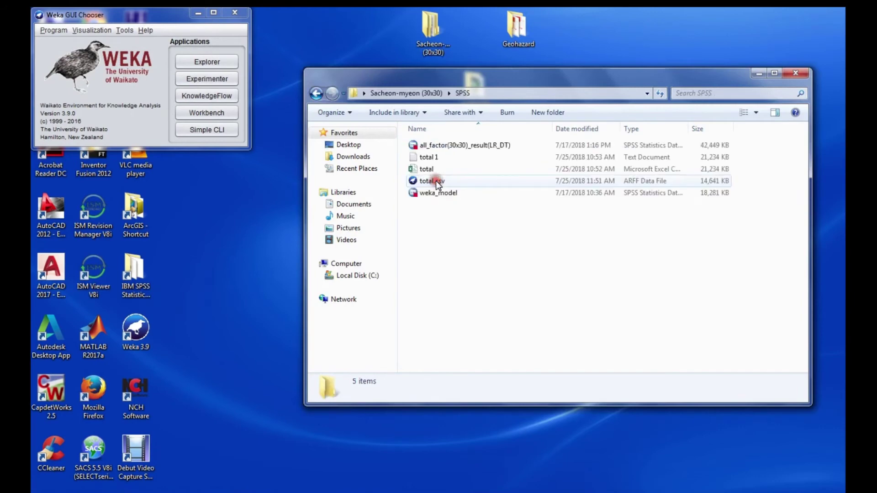
pyautogui.click(437, 145)
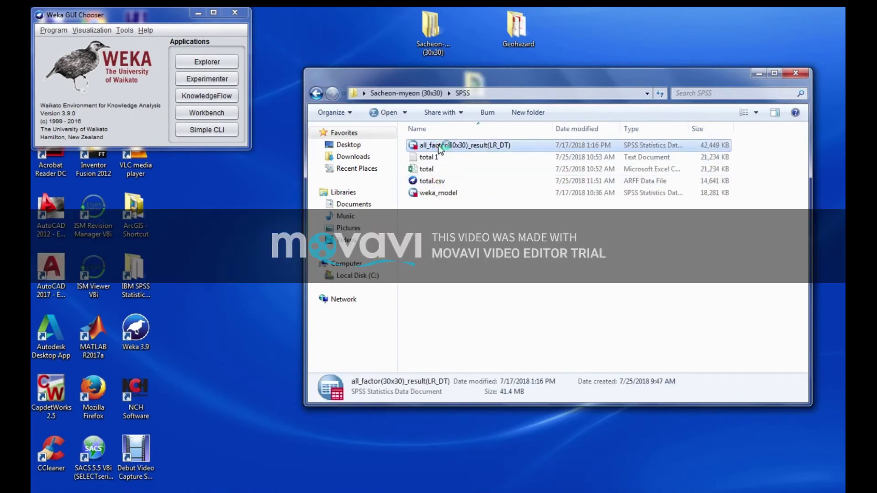
pyautogui.click(795, 73)
pyautogui.doubleClick(484, 83)
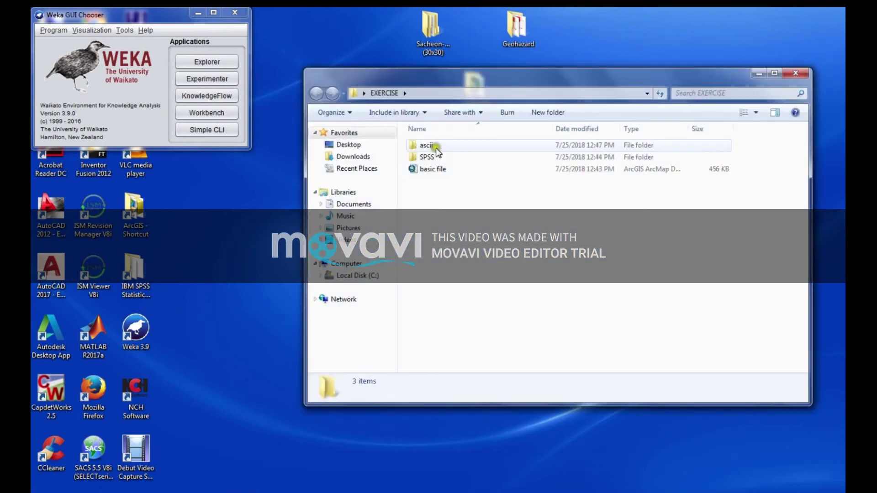
pyautogui.doubleClick(428, 157)
pyautogui.rightClick(430, 192)
pyautogui.press('Escape')
# - Copy the geology and slope SPSS data files from the ascii folder into the SPSS folder in EXERCISE
pyautogui.click(389, 93)
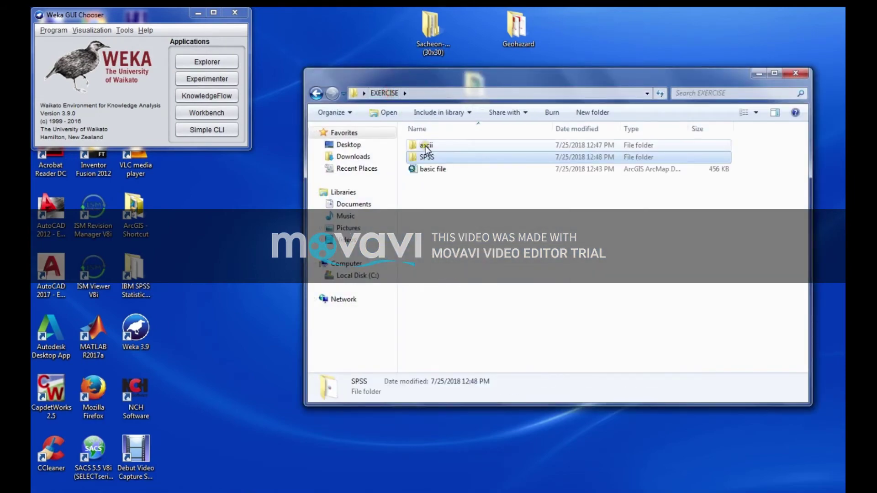
pyautogui.doubleClick(426, 145)
pyautogui.click(425, 192)
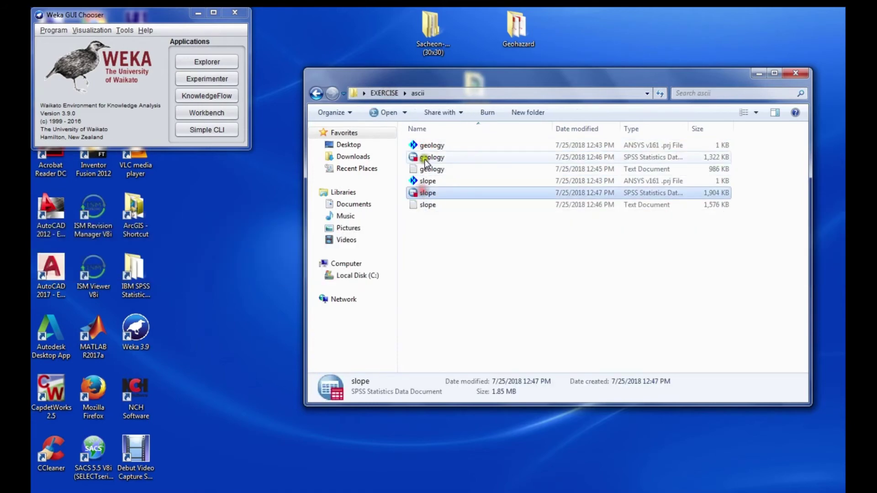
pyautogui.keyDown('ctrl'); pyautogui.click(425, 157); pyautogui.keyUp('ctrl')
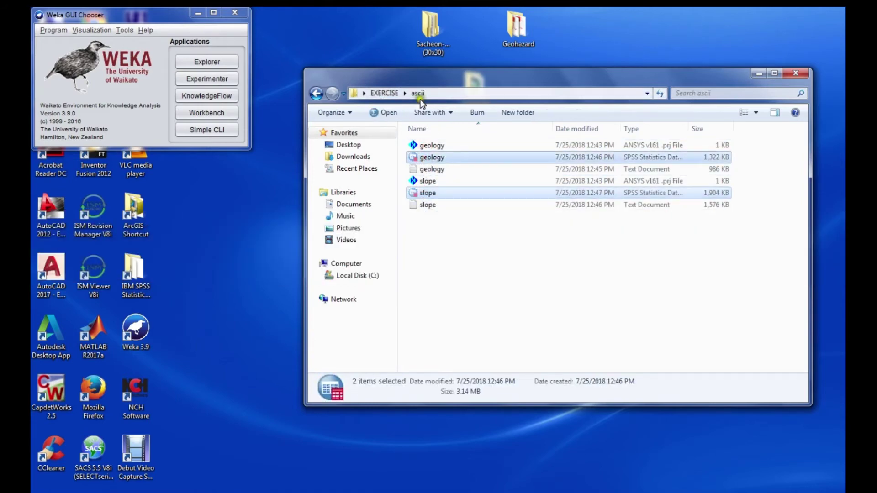
pyautogui.click(389, 93)
pyautogui.click(430, 157)
pyautogui.doubleClick(429, 157)
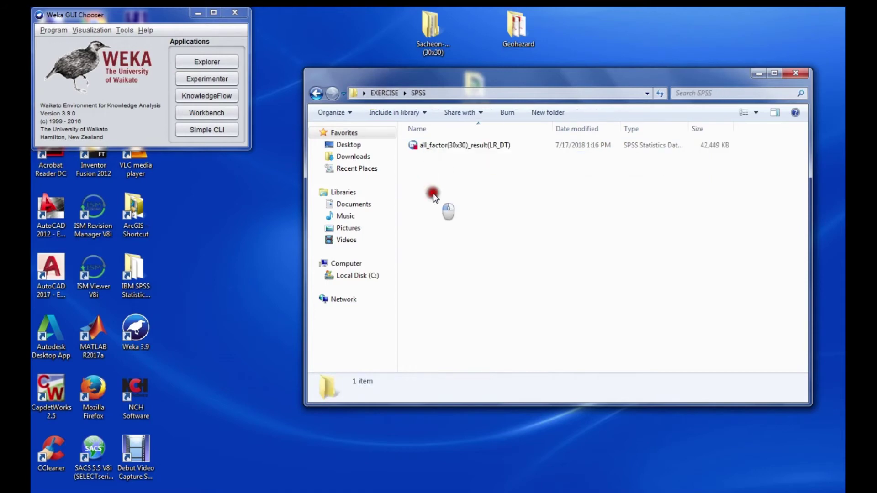
pyautogui.hotkey('ctrl', 'v')
pyautogui.click(478, 213)
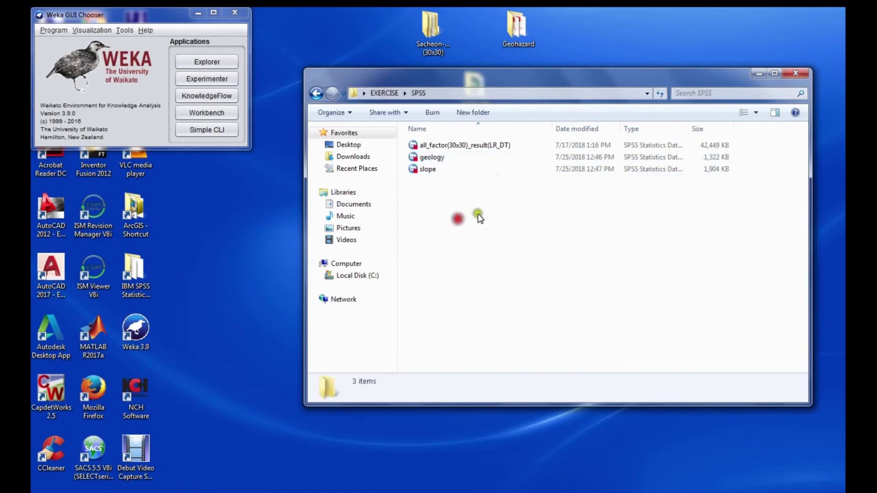
# - Open the all_factor(30x30)_result(LR_DT) dataset from the EXERCISE SPSS folder in SPSS Statistics
pyautogui.click(438, 146)
pyautogui.doubleClick(438, 146)
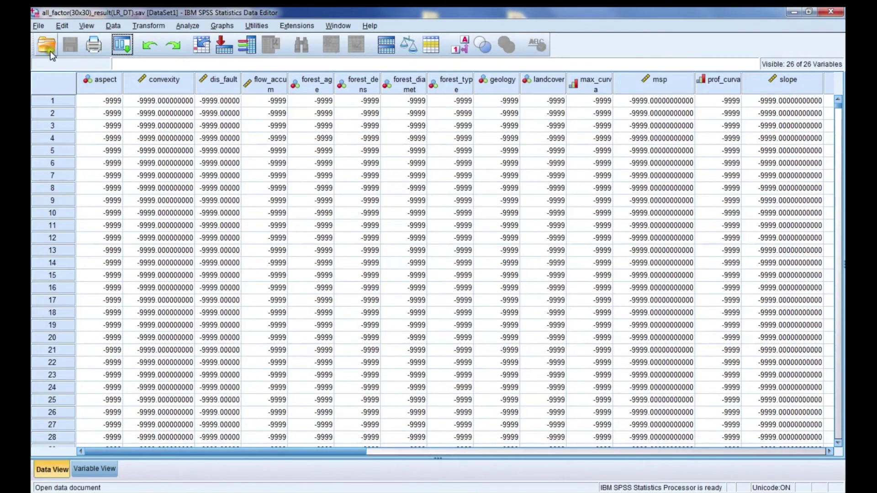
pyautogui.click(38, 26)
pyautogui.moveTo(149, 26)
pyautogui.click(662, 202)
# - Delete the variables from landslide_val through DT_QUEST, including Logistic_regression, DT_CHAID and DT_Ex_CHAID
pyautogui.moveTo(337, 453); pyautogui.dragTo(694, 442)
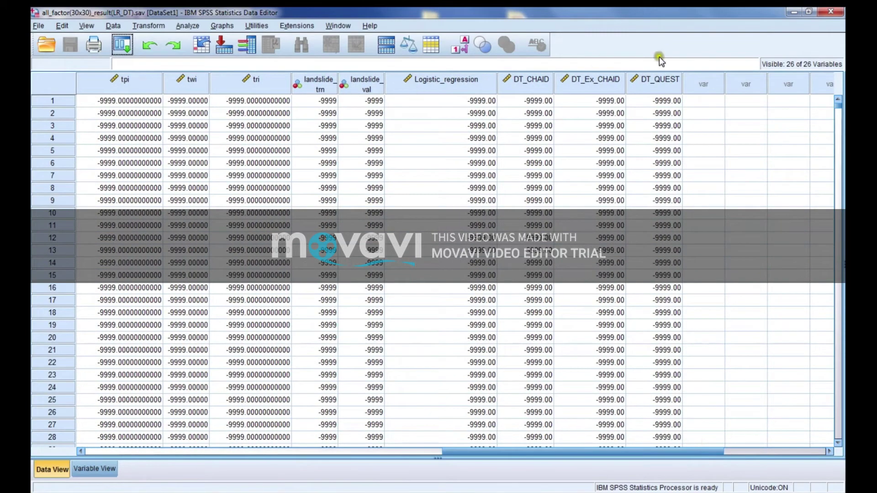
pyautogui.click(660, 82)
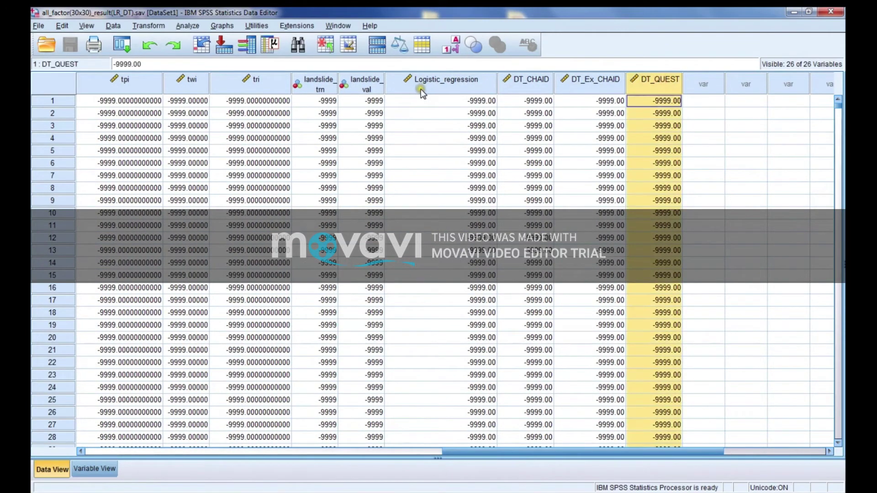
pyautogui.keyDown('shift'); pyautogui.click(362, 81); pyautogui.keyUp('shift')
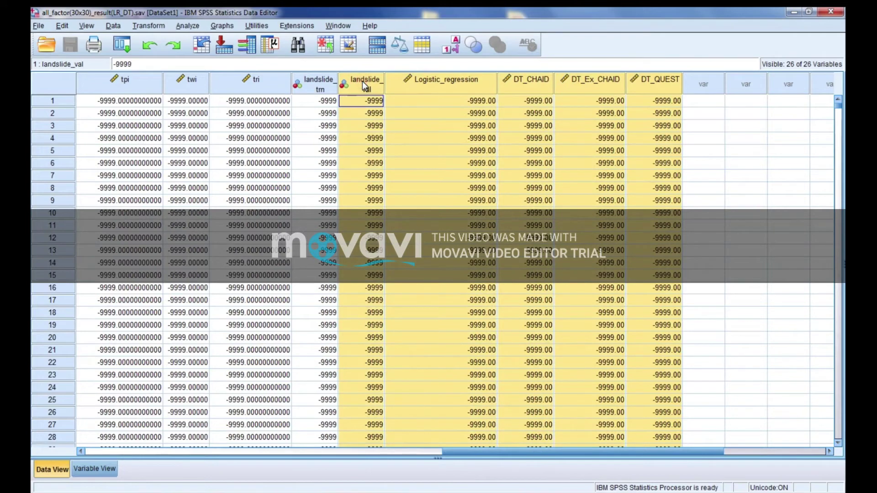
pyautogui.rightClick(362, 80)
pyautogui.click(384, 135)
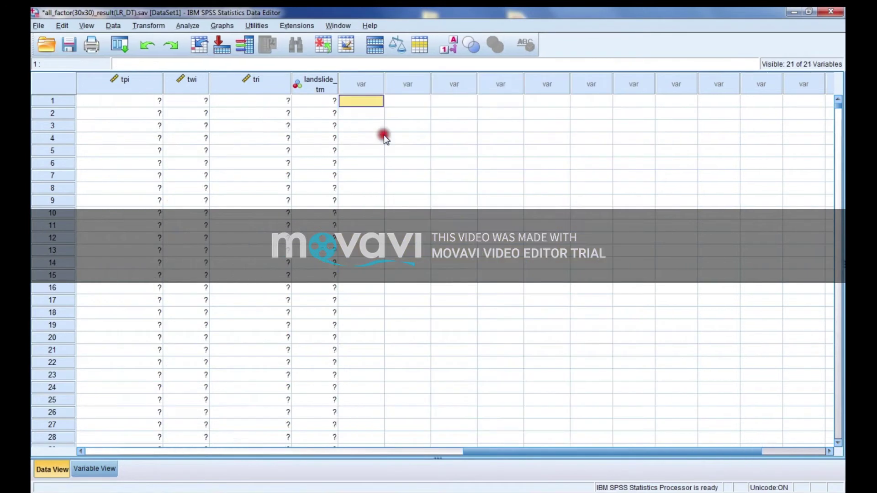
# - Save the reduced dataset as total in comma-delimited CSV format in the SPSS folder, with variable names written to the file
pyautogui.click(41, 27)
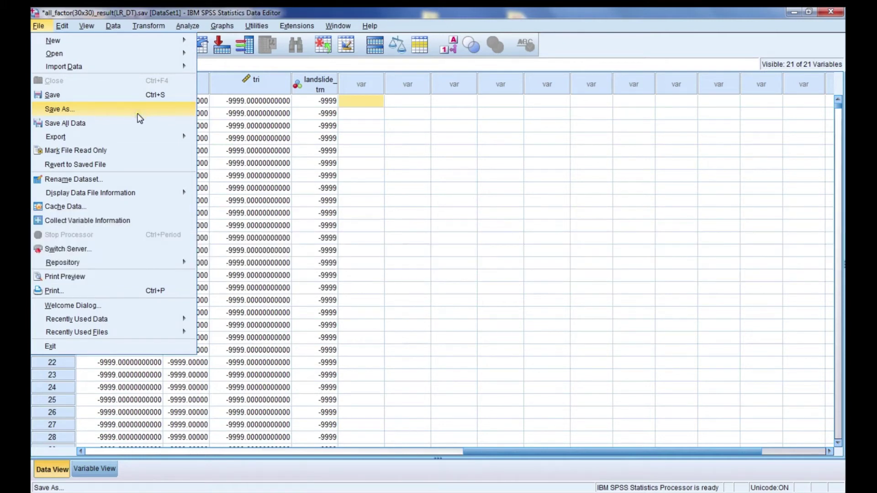
pyautogui.click(138, 113)
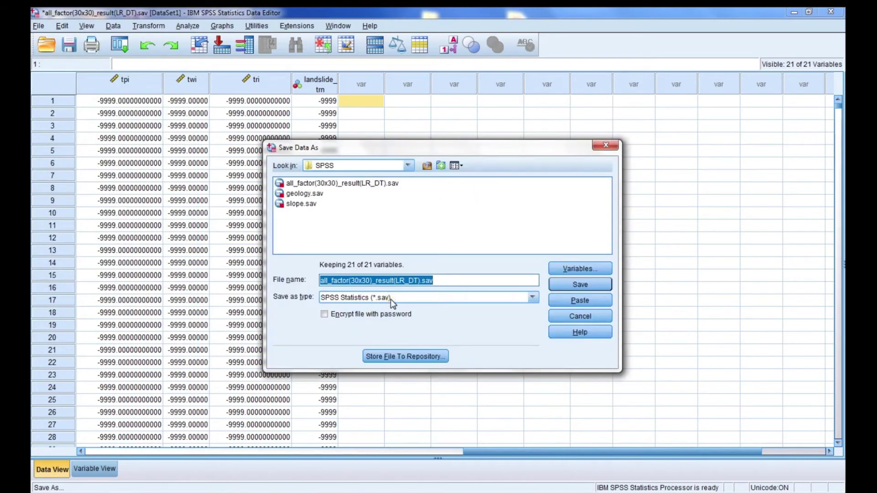
pyautogui.click(391, 300)
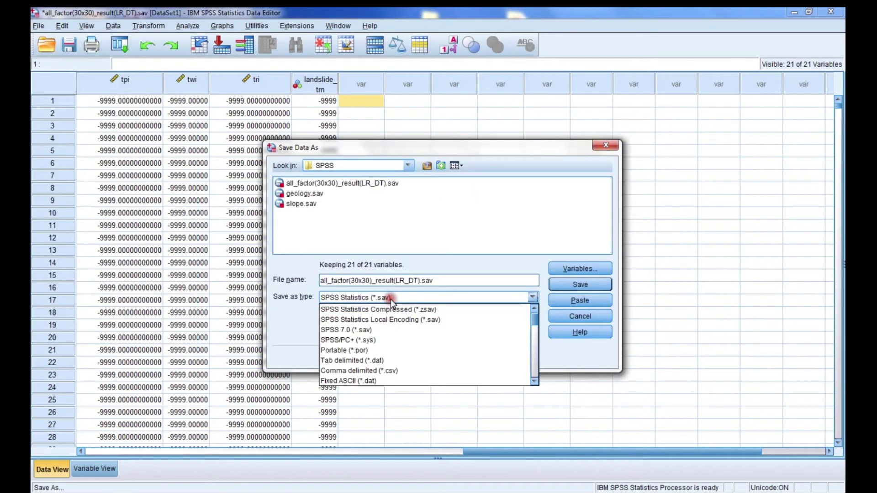
pyautogui.click(354, 371)
pyautogui.click(357, 274)
pyautogui.write('total')
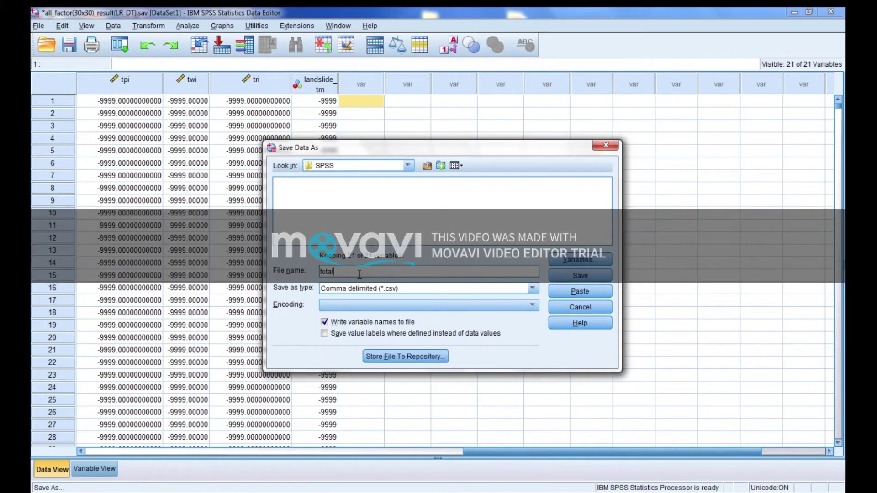
pyautogui.click(580, 275)
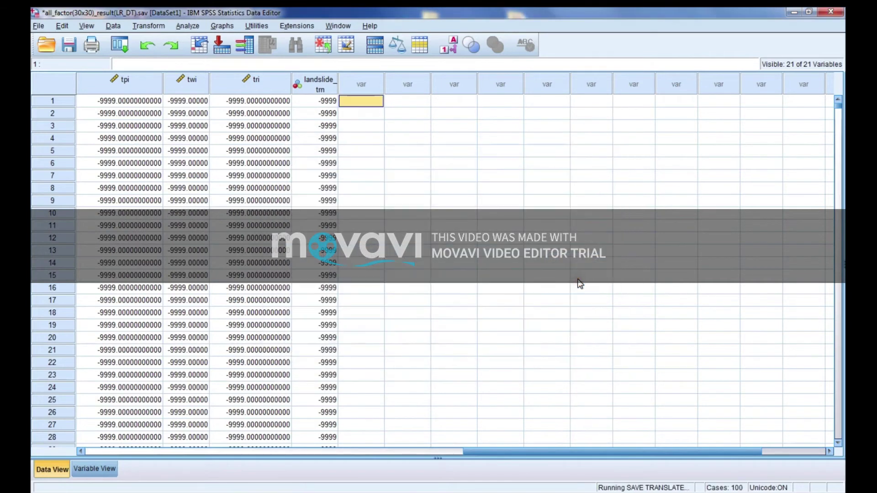
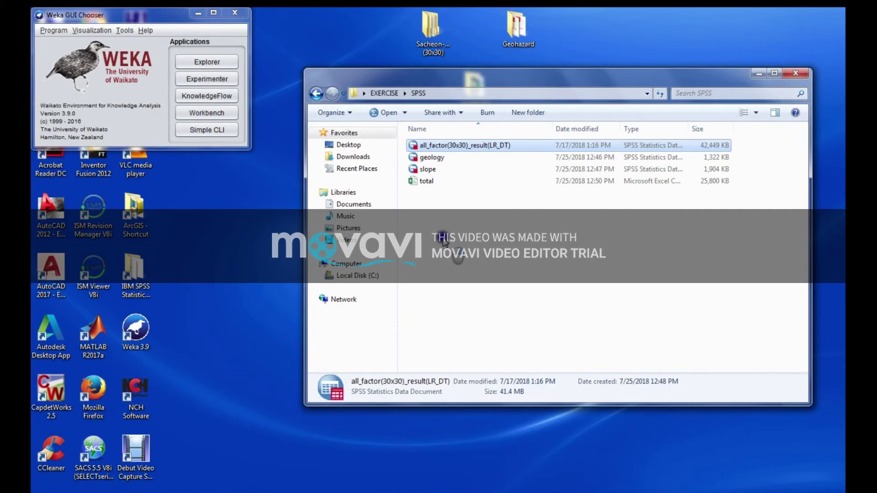
# - Open the exported total CSV file from the EXERCISE SPSS folder in Notepad and enlarge its window
pyautogui.click(443, 242)
pyautogui.press('super')
pyautogui.click(72, 309)
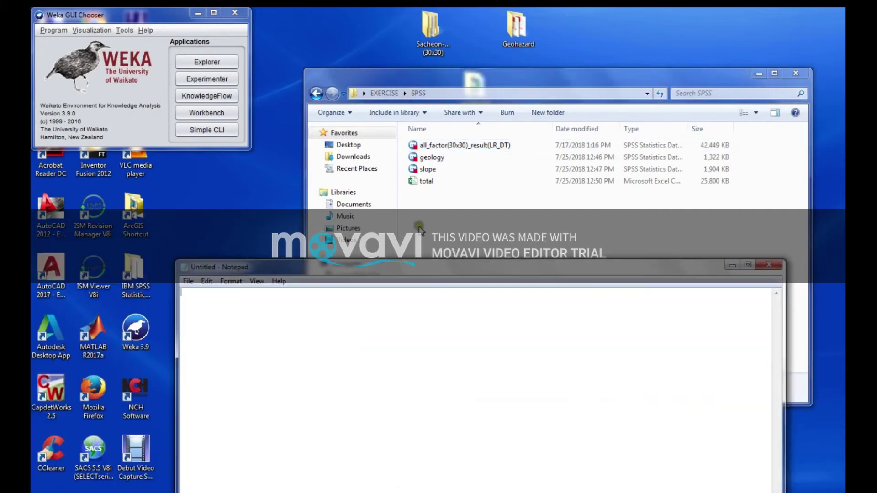
pyautogui.moveTo(412, 182); pyautogui.dragTo(377, 321)
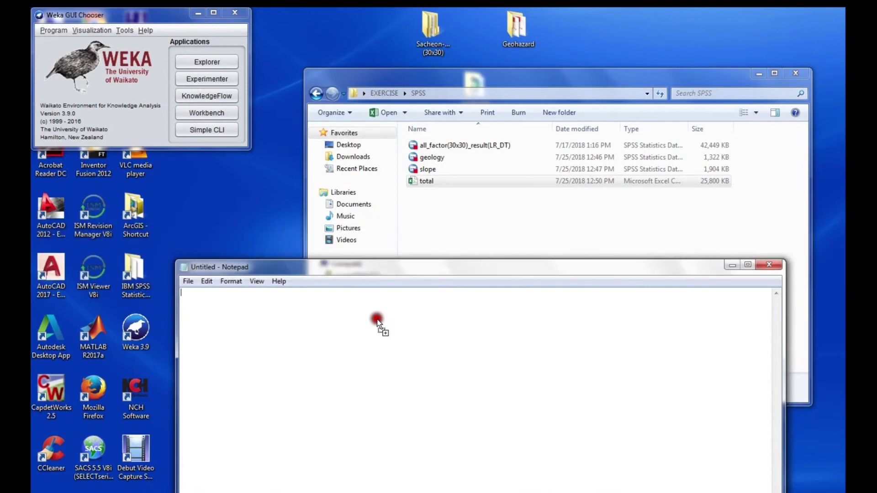
pyautogui.moveTo(377, 322); pyautogui.dragTo(377, 322)
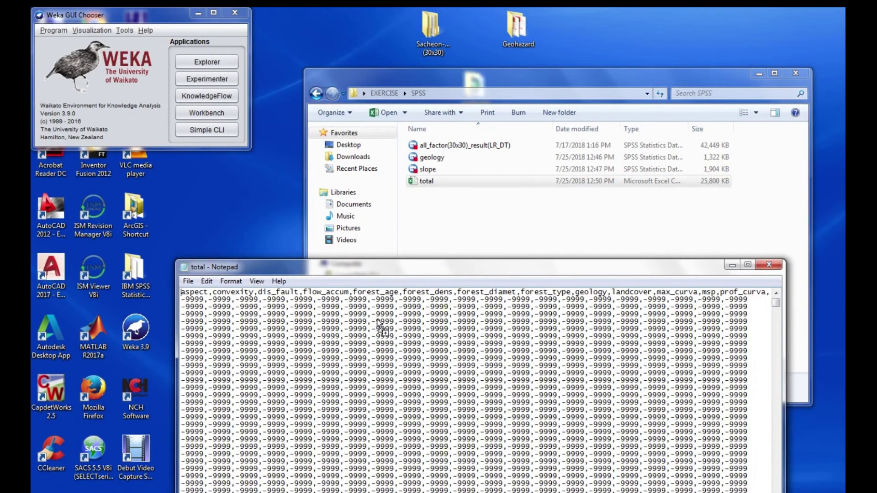
pyautogui.doubleClick(336, 264)
# - Replace every -9999 in the total file with a question mark
pyautogui.click(60, 25)
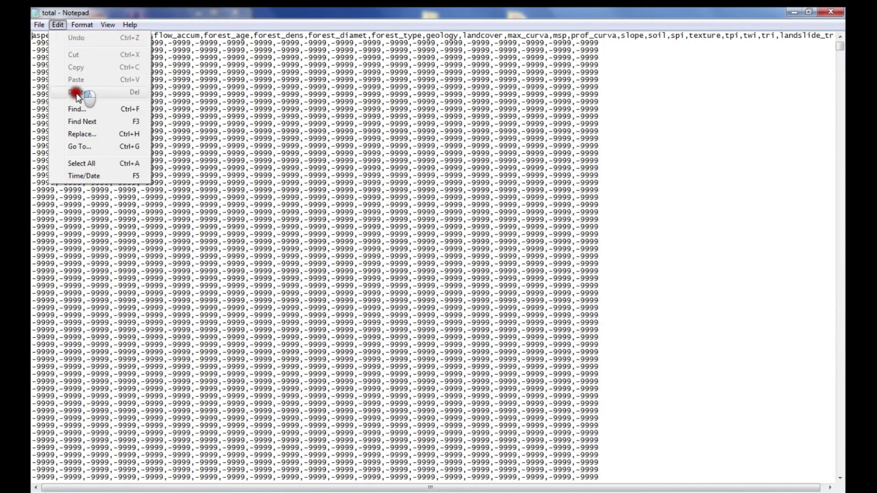
pyautogui.click(80, 133)
pyautogui.click(137, 99)
pyautogui.write('-9999')
pyautogui.click(166, 117)
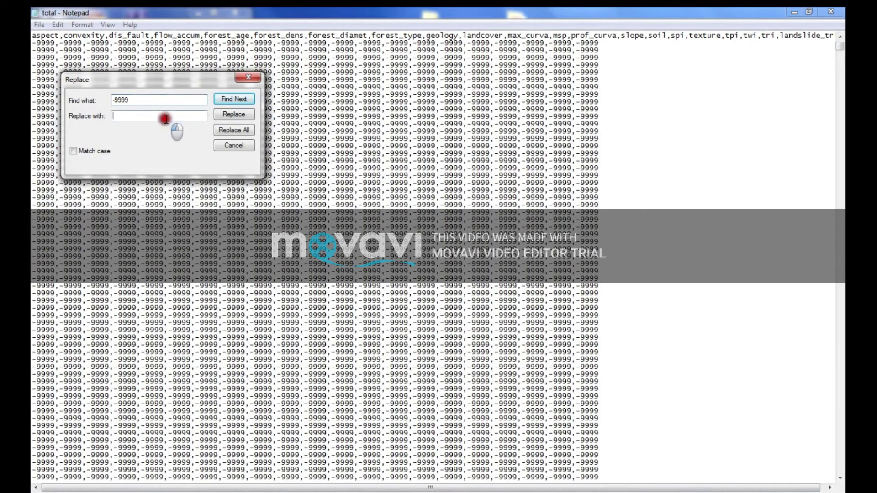
pyautogui.write('?')
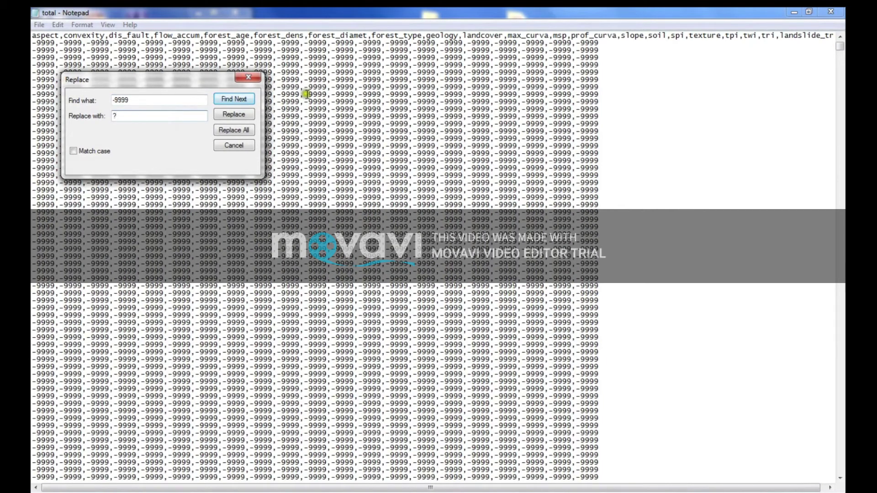
pyautogui.click(249, 132)
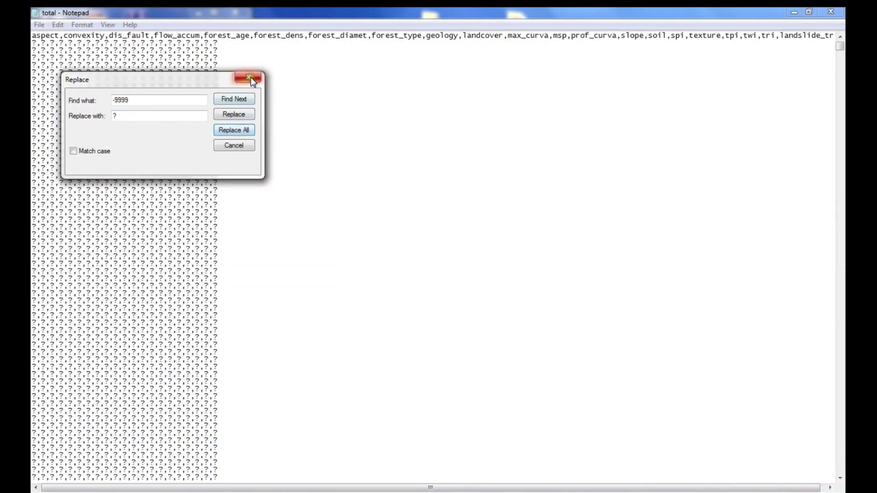
pyautogui.click(250, 78)
# - Save the edited total file under its existing name and close it
pyautogui.click(39, 24)
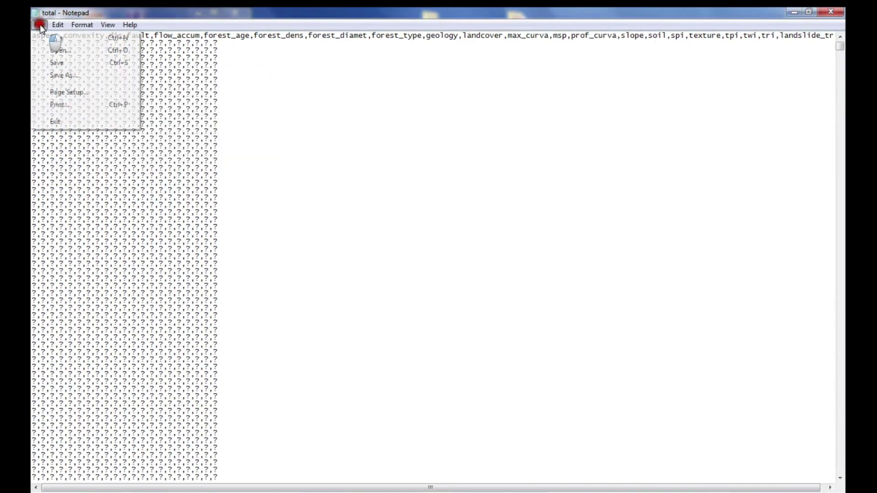
pyautogui.click(52, 64)
pyautogui.click(830, 12)
# - Write a new Notepad note with the lines "ARCGIS>>-9999>>NO DATA" and "WEKA>>?>>NO DATA"
pyautogui.press('super')
pyautogui.click(80, 287)
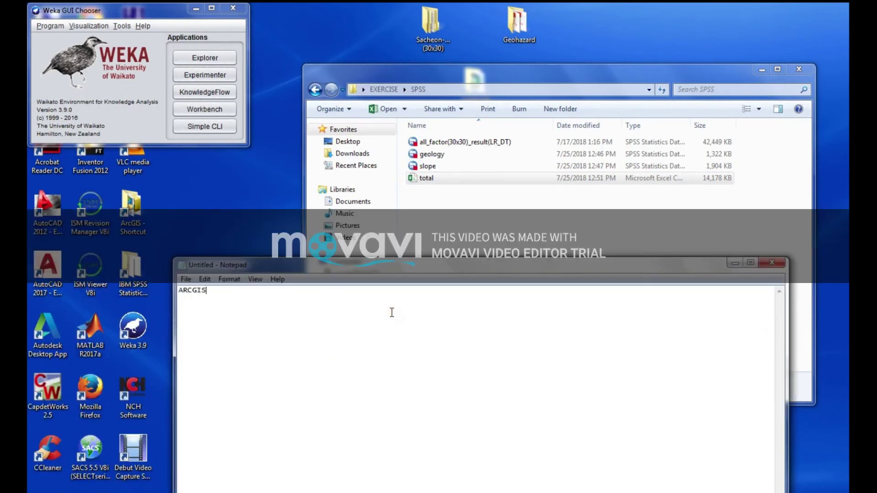
pyautogui.write('IS>>-9999')
pyautogui.write('K')
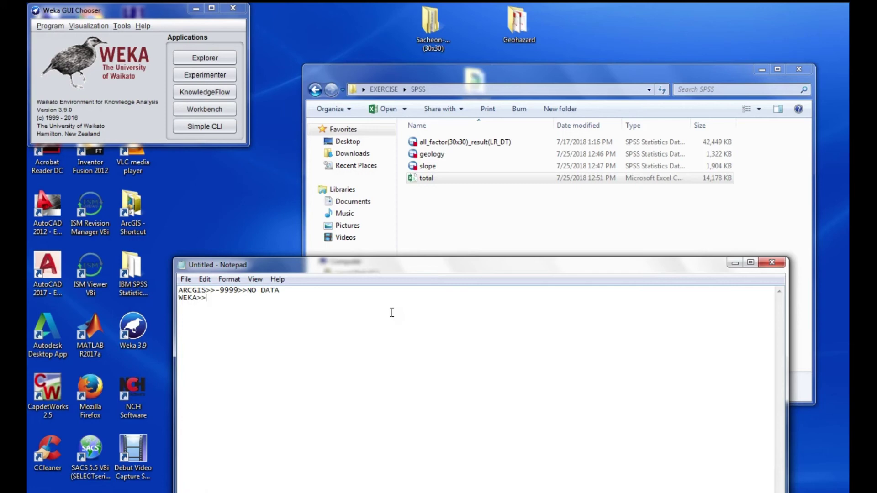
pyautogui.write('A>>?>>NO DATA S')
# - Add the line "So we did the replacement" to the note, and close it without saving
pyautogui.write('o we did the')
pyautogui.write(' conversion')
pyautogui.press('BackSpace')
pyautogui.press('BackSpace')
pyautogui.press('BackSpace')
pyautogui.press('BackSpace')
pyautogui.press('BackSpace')
pyautogui.press('BackSpace')
pyautogui.press('BackSpace')
pyautogui.press('BackSpace')
pyautogui.press('BackSpace')
pyautogui.write('replacement')
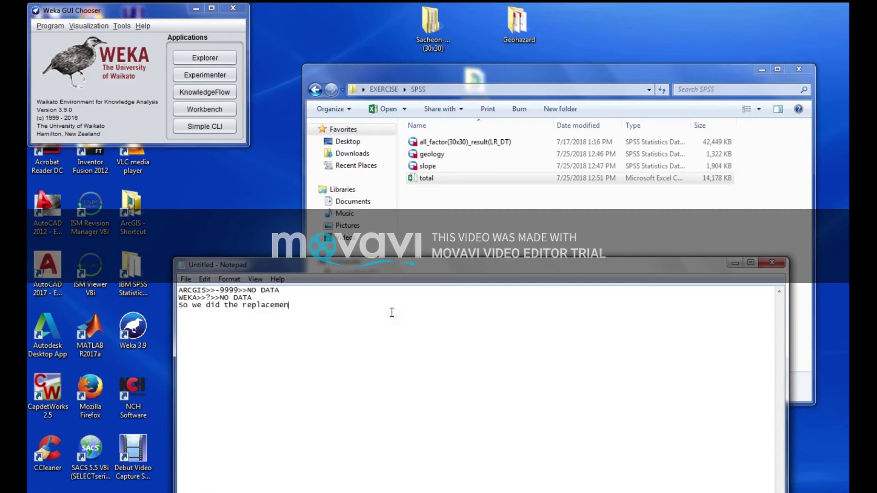
pyautogui.click(771, 262)
pyautogui.click(461, 254)
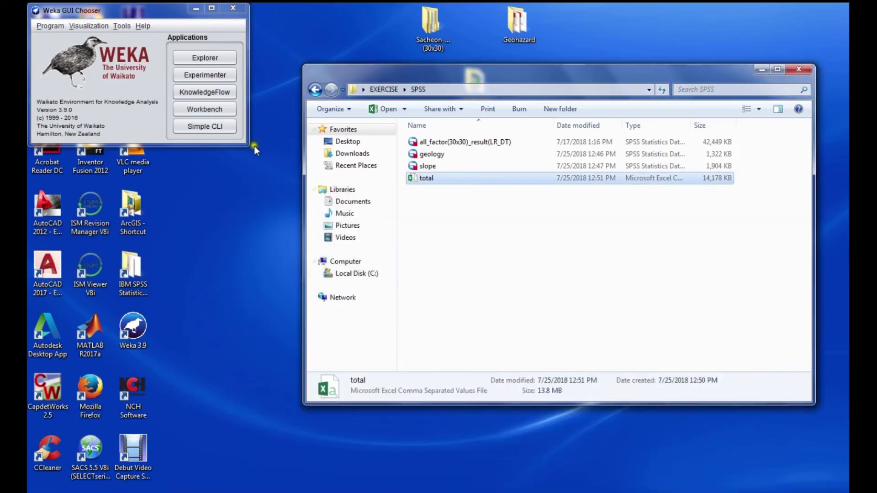
# - Open total.csv from the EXERCISE SPSS folder on the Desktop in Weka's ARFF-Viewer, using the CSV file type
pyautogui.click(122, 28)
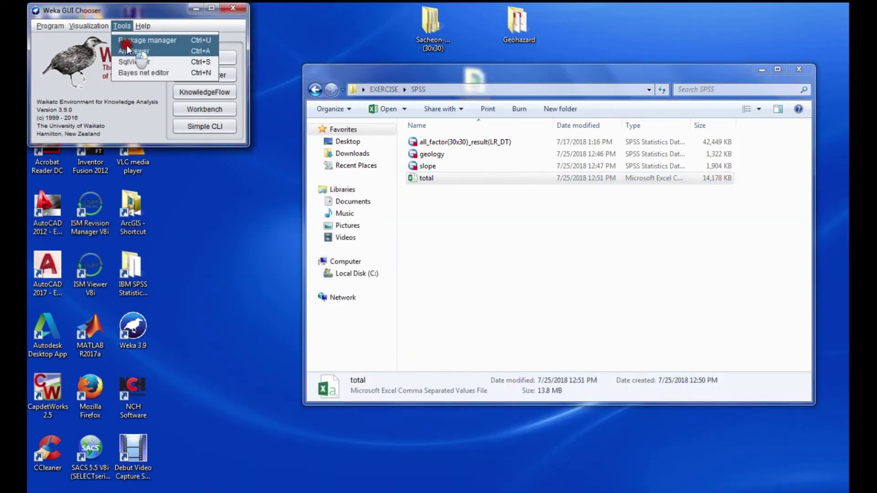
pyautogui.click(131, 40)
pyautogui.click(224, 112)
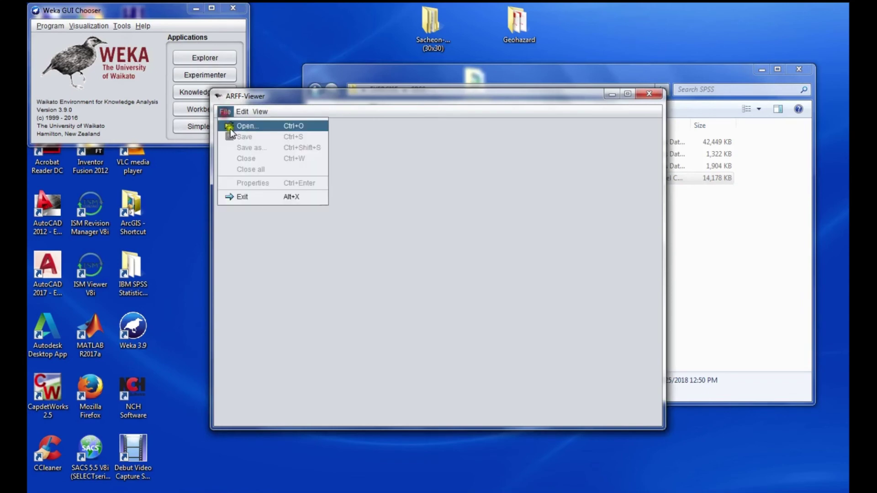
pyautogui.click(230, 126)
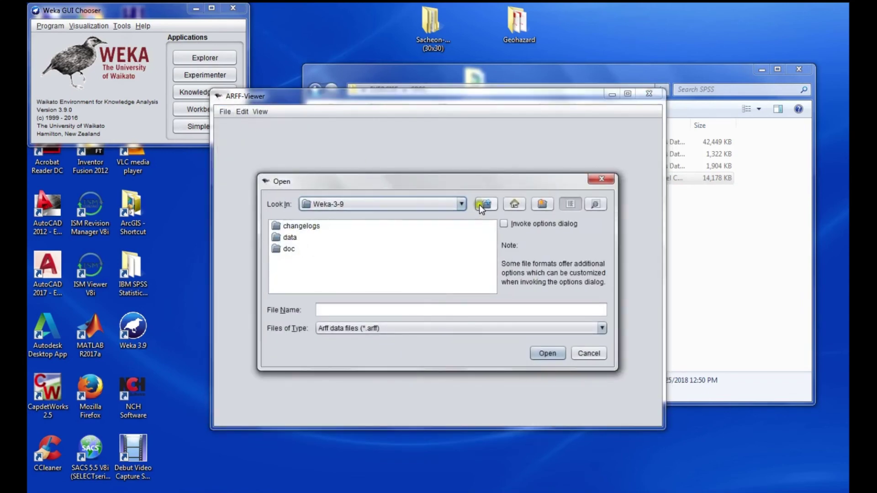
pyautogui.click(485, 204)
pyautogui.click(488, 204)
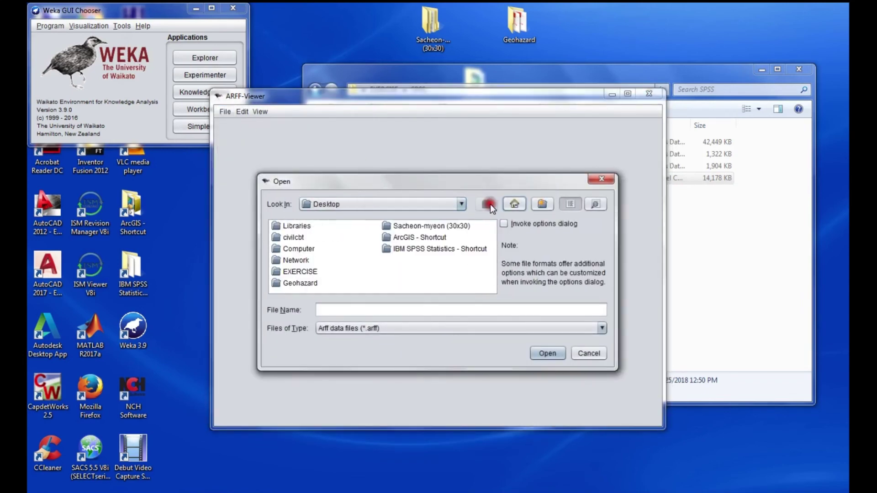
pyautogui.doubleClick(318, 272)
pyautogui.doubleClick(296, 238)
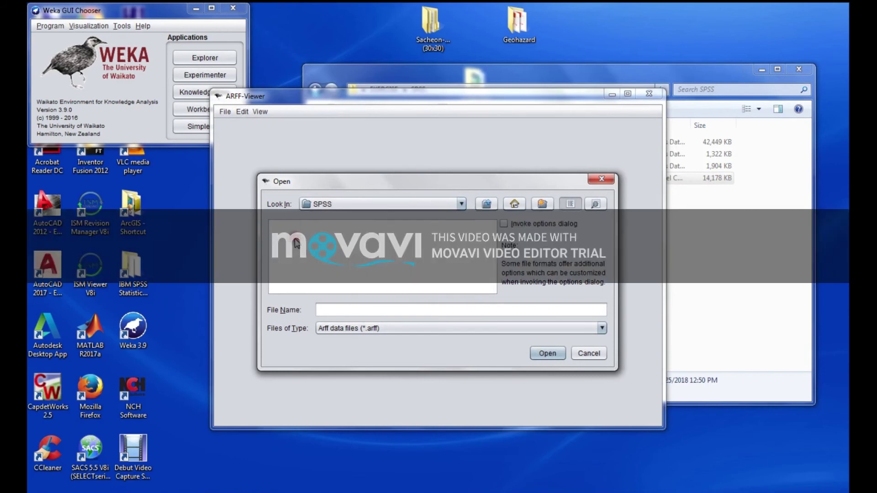
pyautogui.click(352, 328)
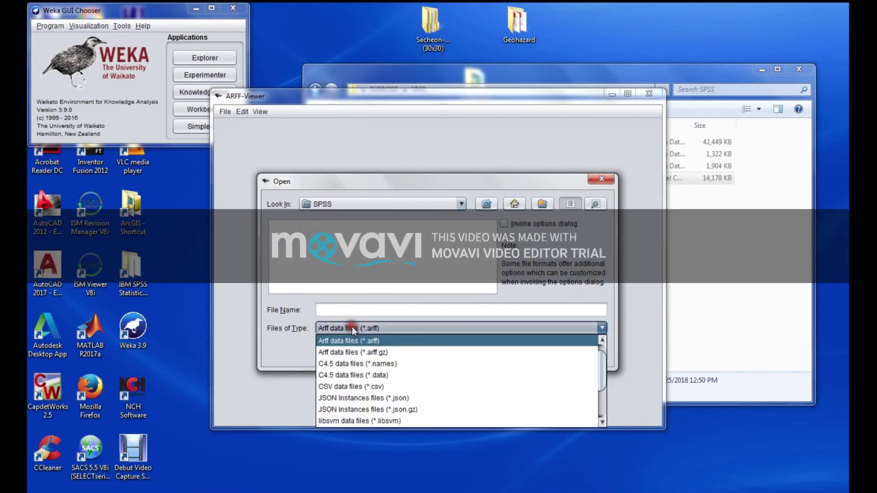
pyautogui.click(349, 387)
pyautogui.doubleClick(290, 227)
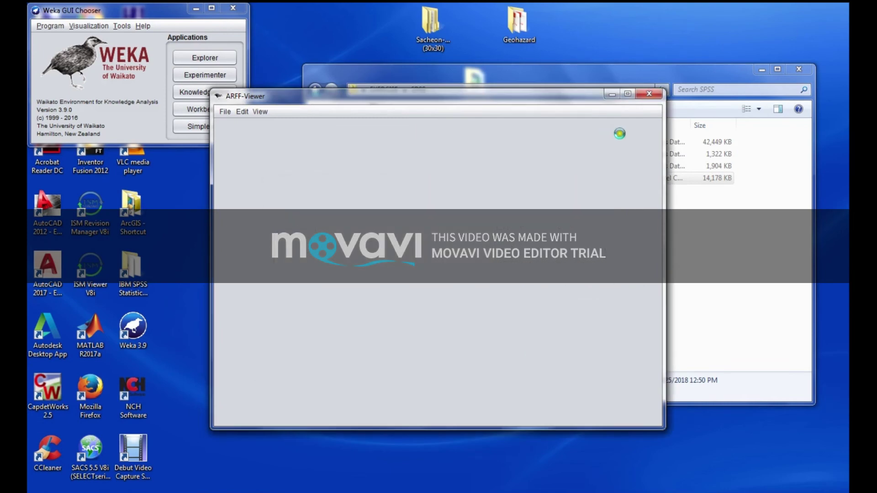
# - Set the landslide_trn attribute as the class in the maximized ARFF-Viewer
pyautogui.click(626, 94)
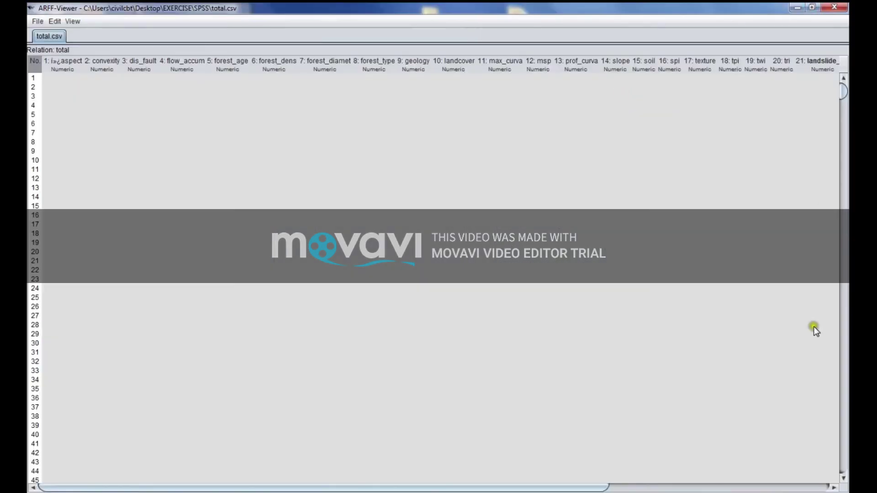
pyautogui.click(642, 487)
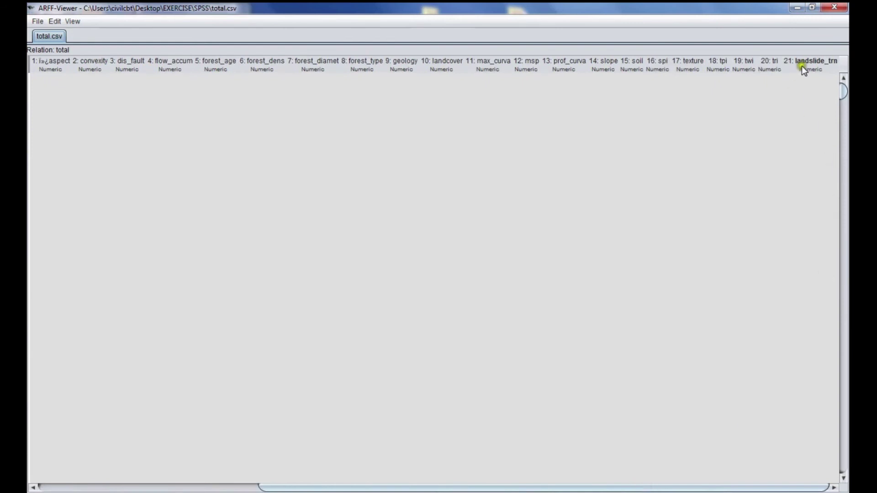
pyautogui.rightClick(802, 66)
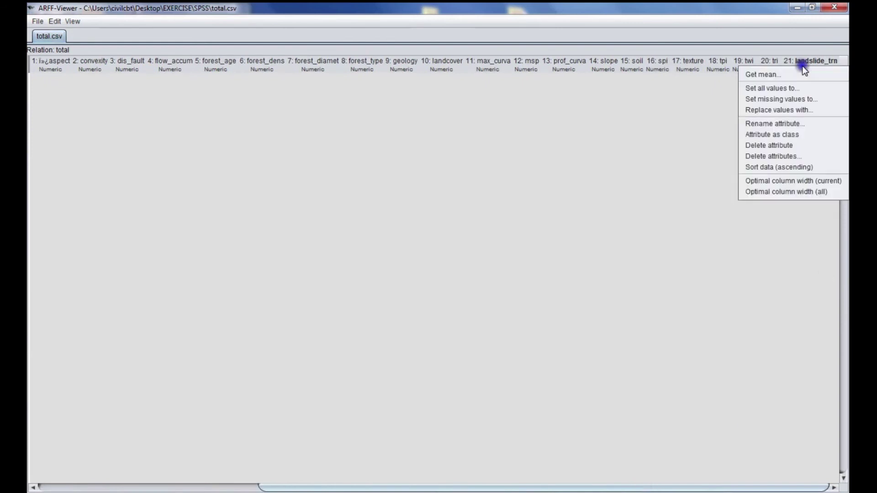
pyautogui.click(777, 136)
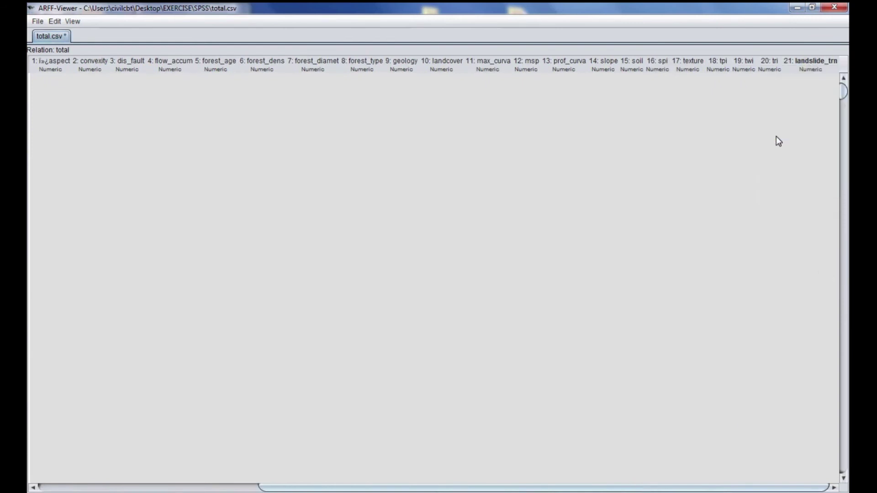
# - Rename the first attribute as aspect by removing the stray characters before its name
pyautogui.click(224, 487)
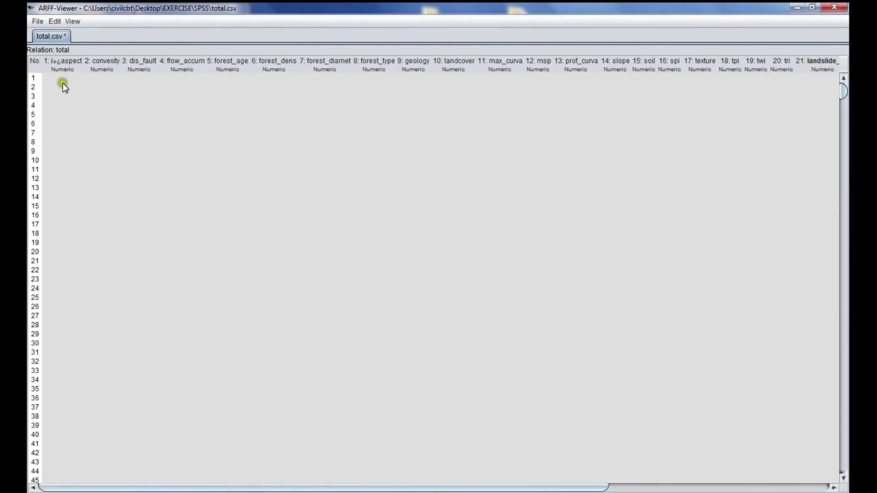
pyautogui.rightClick(63, 64)
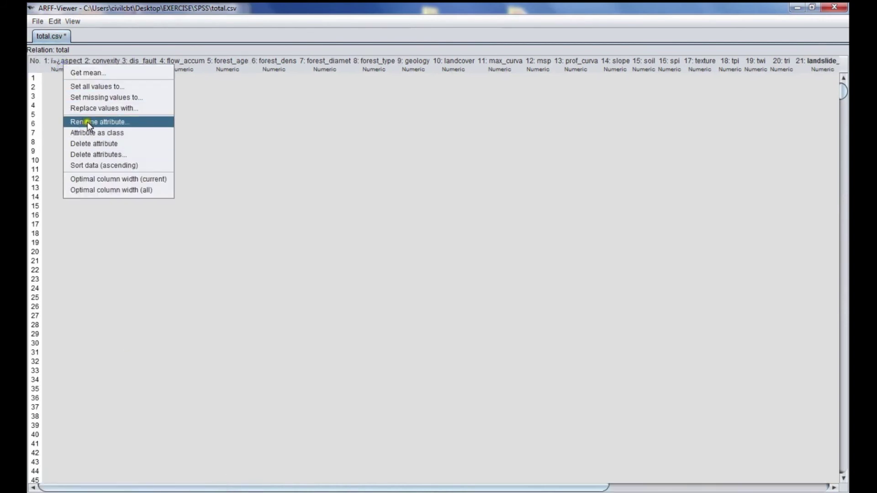
pyautogui.click(86, 122)
pyautogui.click(395, 261)
pyautogui.press('BackSpace')
pyautogui.press('BackSpace')
pyautogui.press('BackSpace')
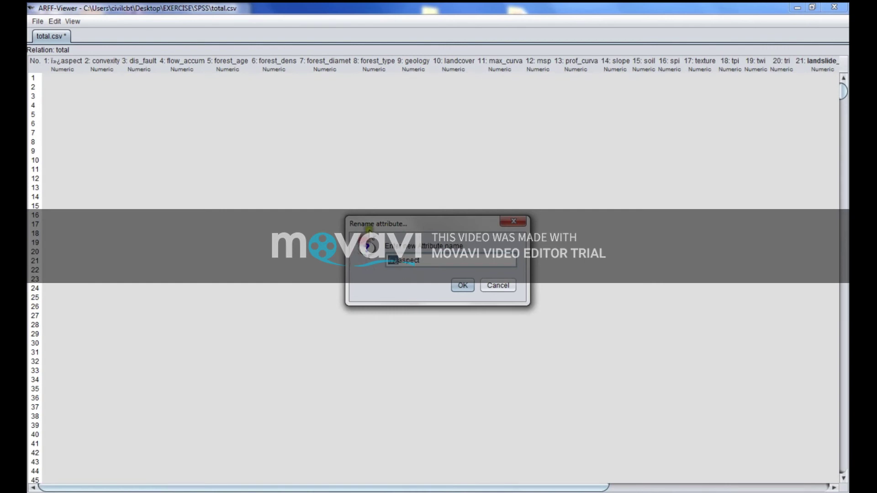
pyautogui.click(462, 286)
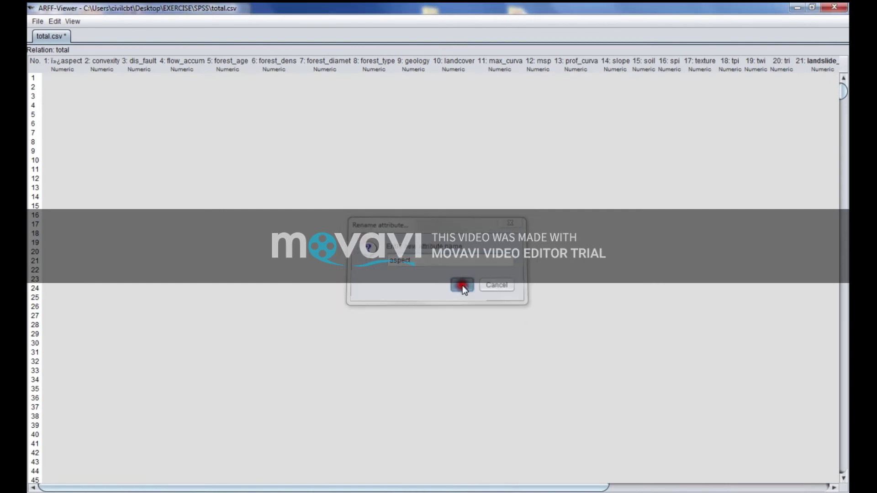
# - Save the dataset as total in ARFF format in the SPSS folder and close the ARFF-Viewer
pyautogui.click(38, 21)
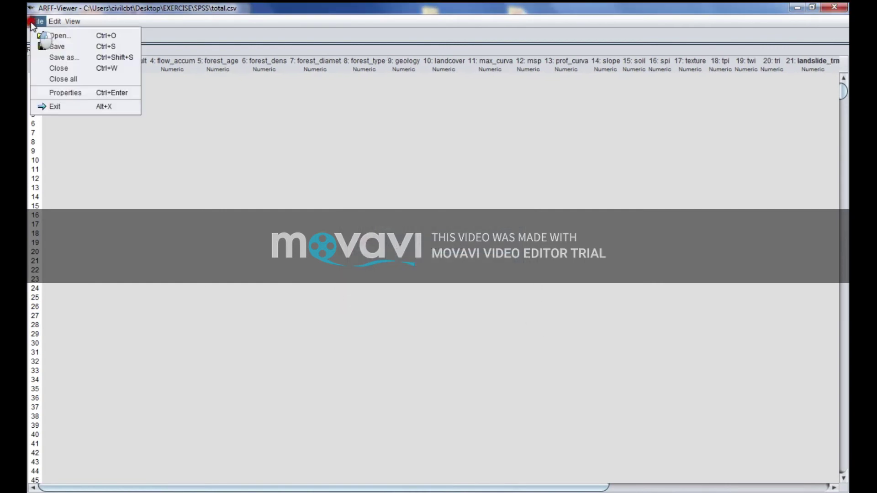
pyautogui.click(52, 57)
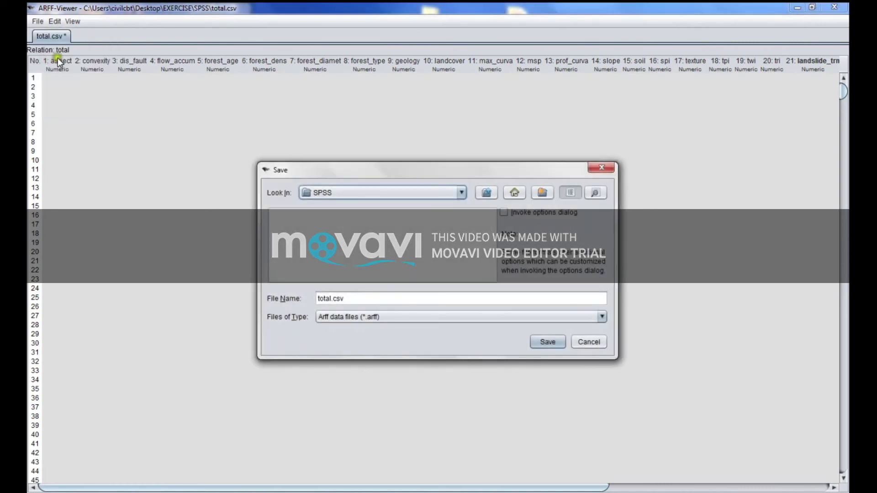
pyautogui.click(349, 298)
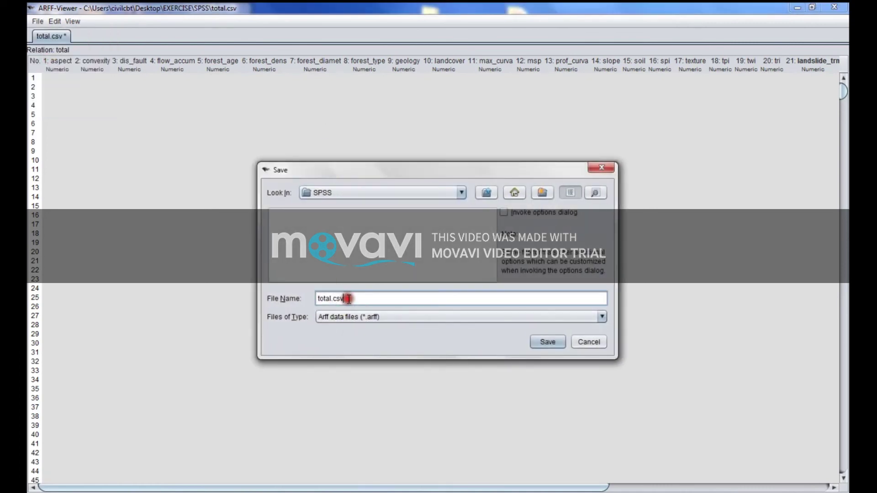
pyautogui.press('BackSpace')
pyautogui.press('BackSpace')
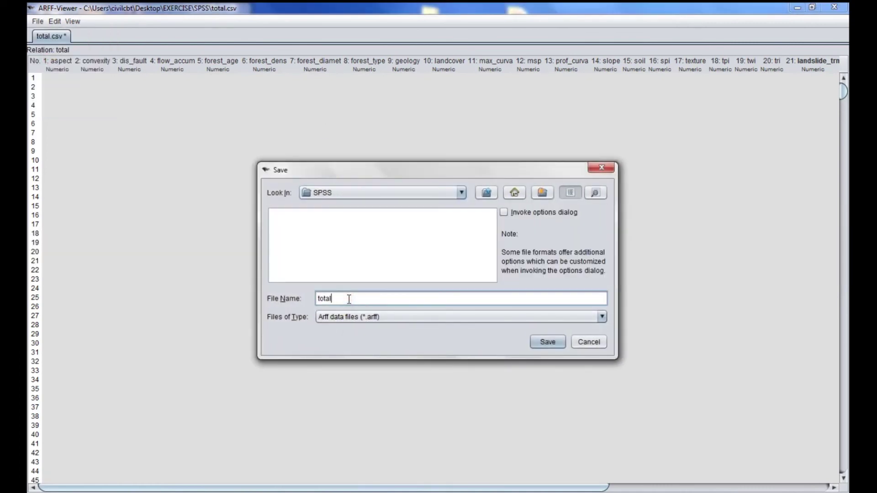
pyautogui.click(557, 340)
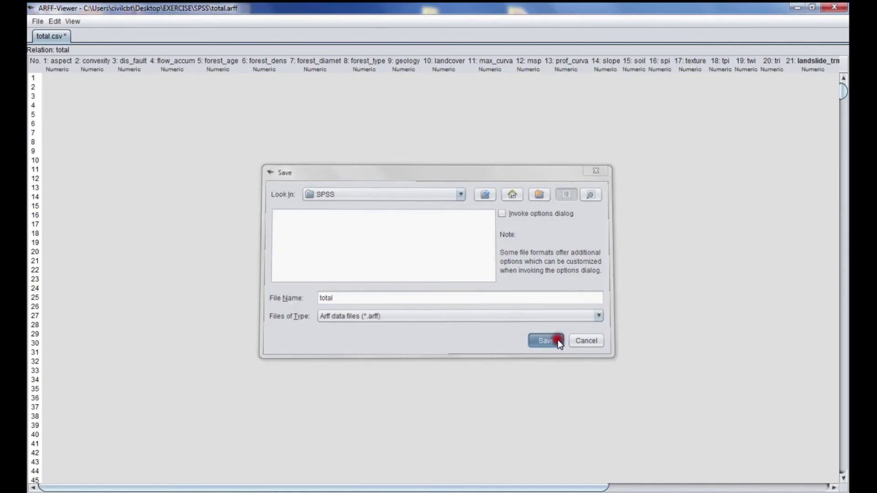
pyautogui.click(835, 8)
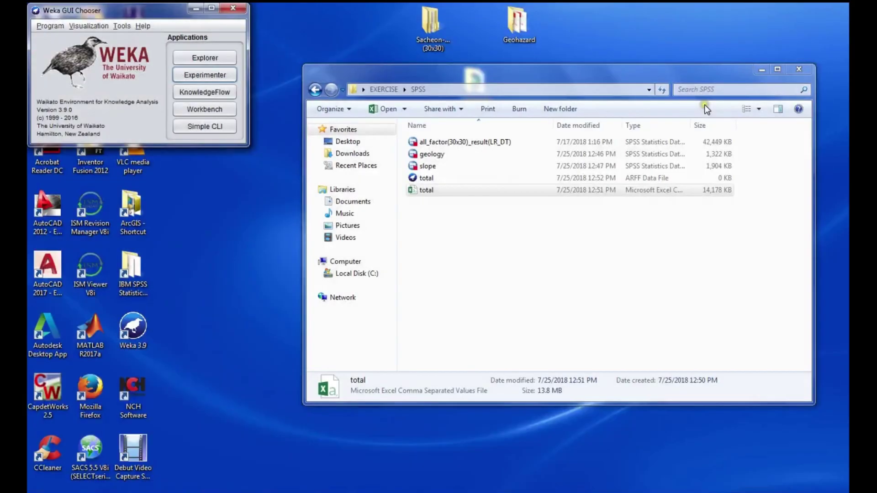
# - Open total.arff from the SPSS folder inside EXERCISE on the Desktop in the Weka Explorer
pyautogui.click(186, 58)
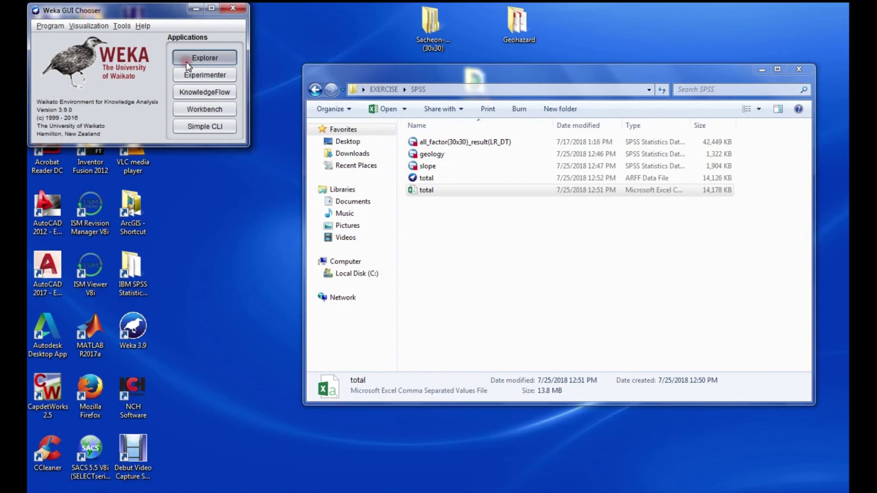
pyautogui.click(87, 48)
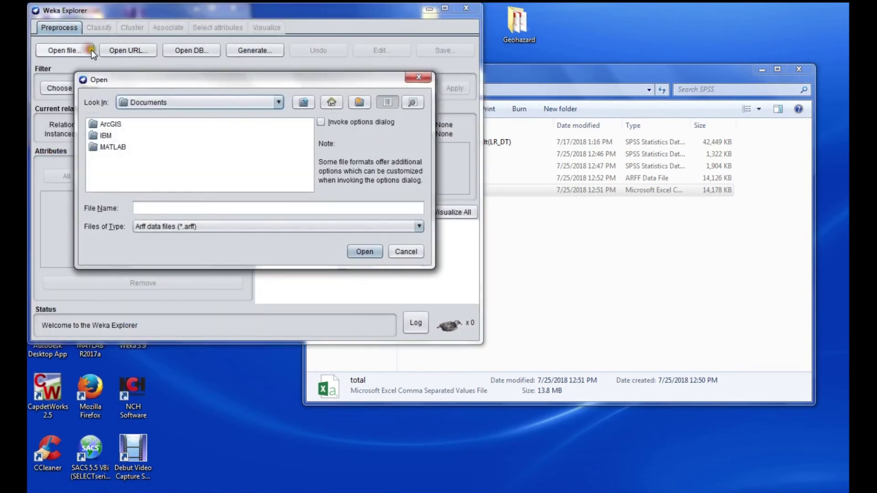
pyautogui.click(303, 103)
pyautogui.click(302, 103)
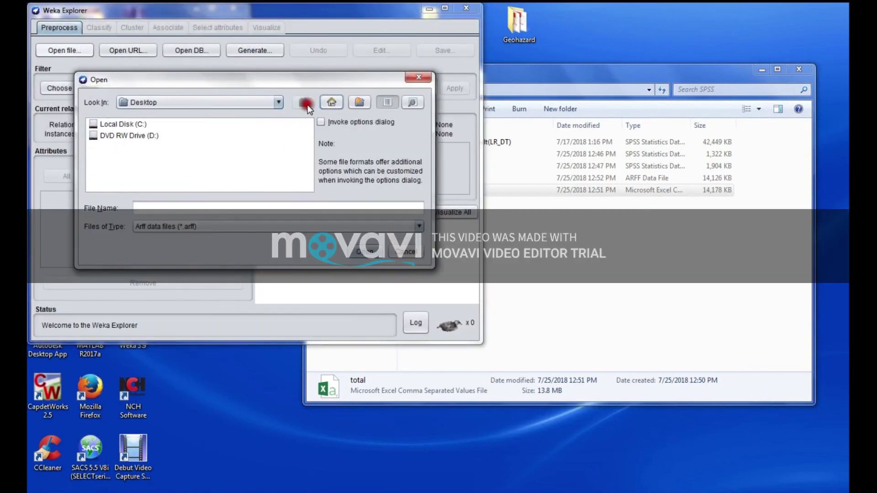
pyautogui.click(303, 103)
pyautogui.doubleClick(111, 169)
pyautogui.doubleClick(114, 133)
pyautogui.doubleClick(114, 126)
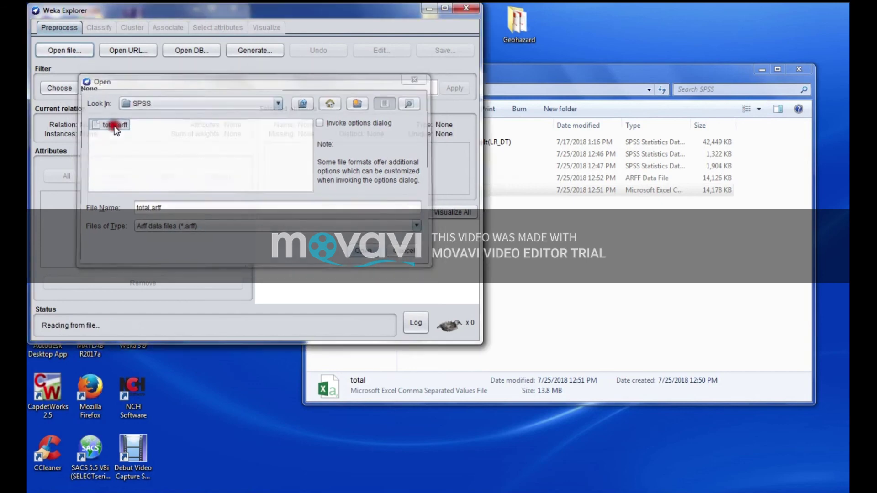
# - Choose the unsupervised attribute filter NumericToNominal for the dataset
pyautogui.click(59, 88)
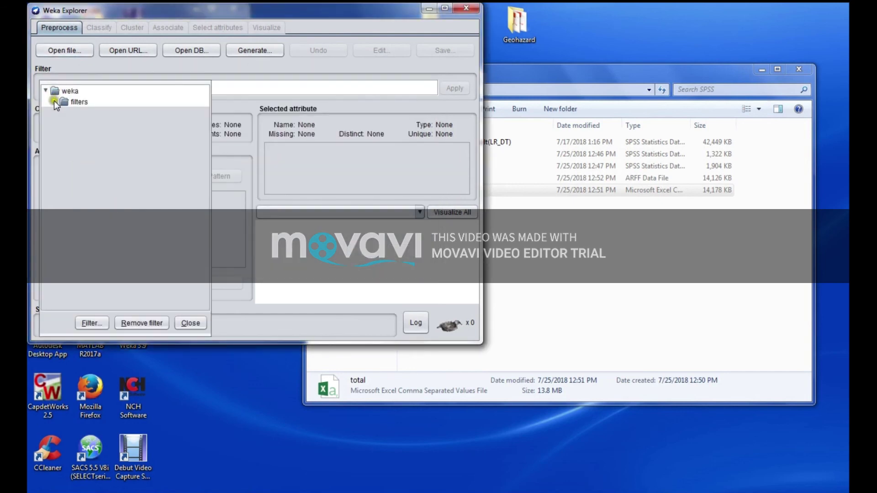
pyautogui.click(54, 101)
pyautogui.click(64, 145)
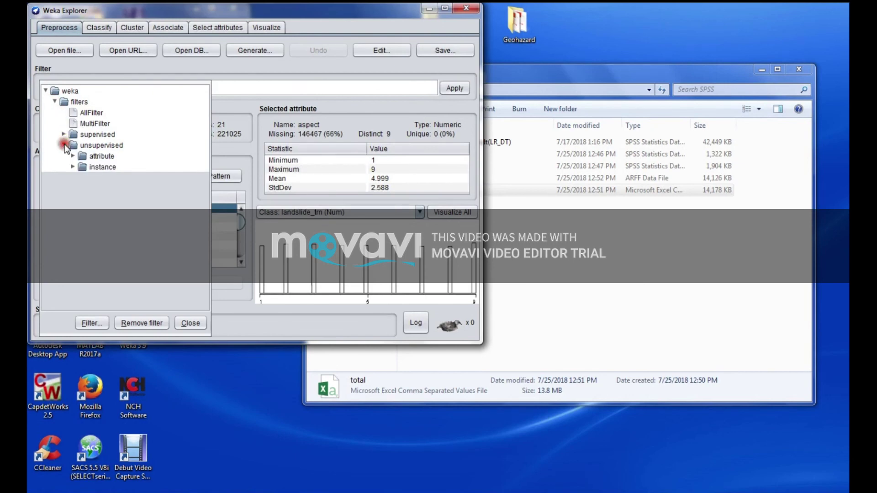
pyautogui.click(72, 156)
pyautogui.scroll(-7, 111, 248)
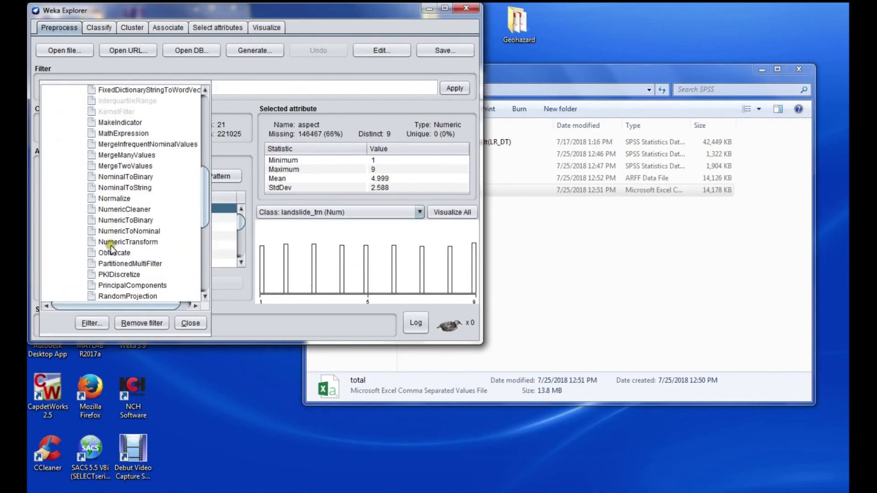
pyautogui.click(117, 230)
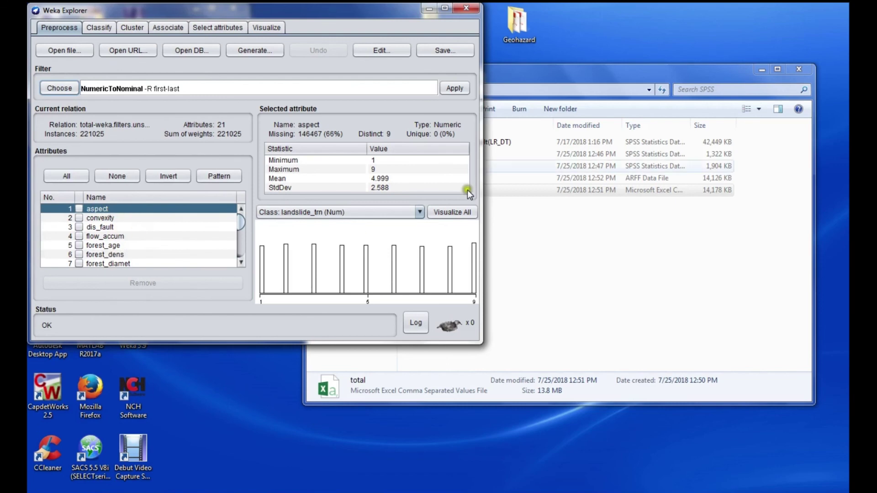
# - Maximize the Explorer and tick the aspect, geology, landcover, soil, texture and landslide_trn attributes
pyautogui.click(444, 8)
pyautogui.click(74, 204)
pyautogui.click(75, 277)
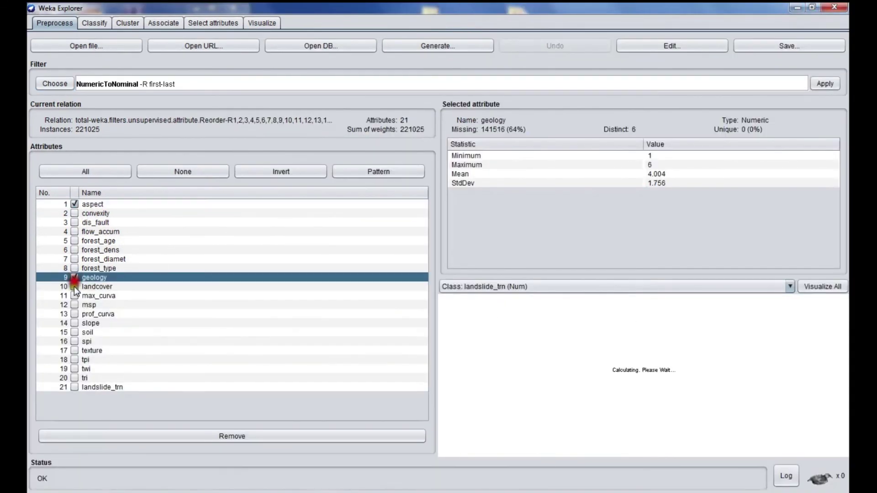
pyautogui.click(75, 287)
pyautogui.click(75, 332)
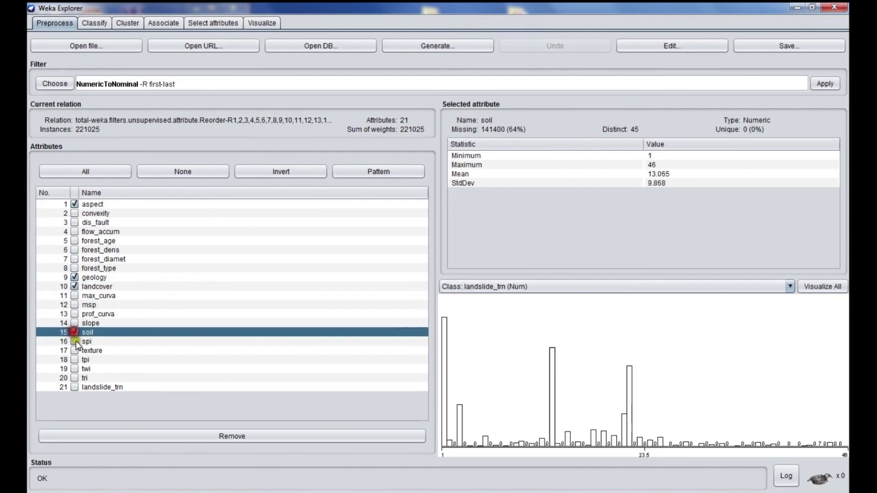
pyautogui.click(74, 350)
pyautogui.click(74, 387)
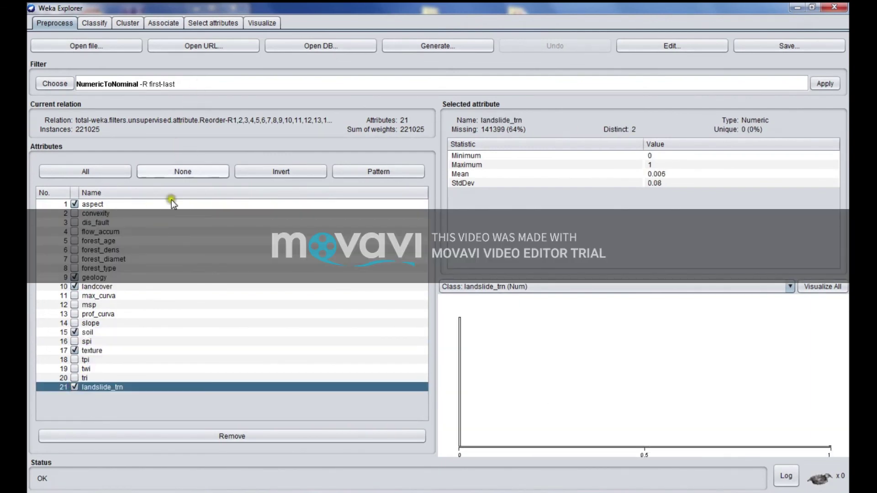
# - Set the NumericToNominal filter's attribute indices to 1,9,10,15,17,21 and apply it to the dataset
pyautogui.click(193, 87)
pyautogui.moveTo(264, 94); pyautogui.dragTo(544, 105)
pyautogui.moveTo(478, 212); pyautogui.dragTo(424, 201)
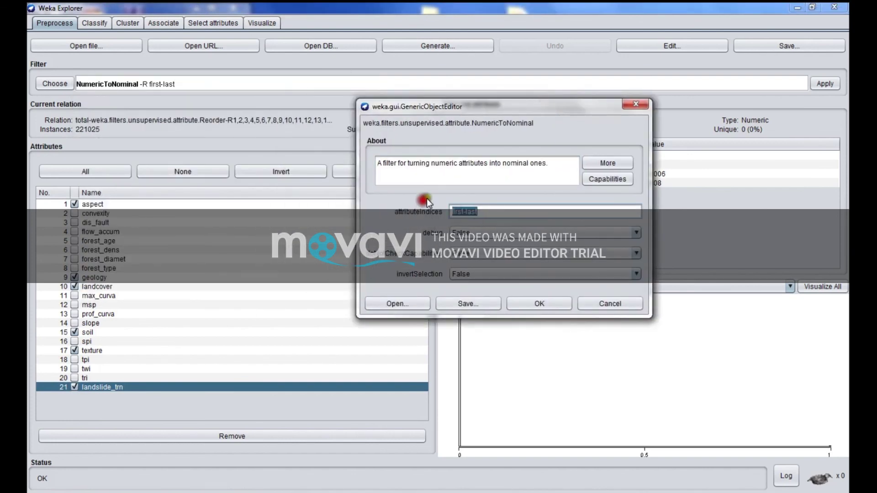
pyautogui.write('1,')
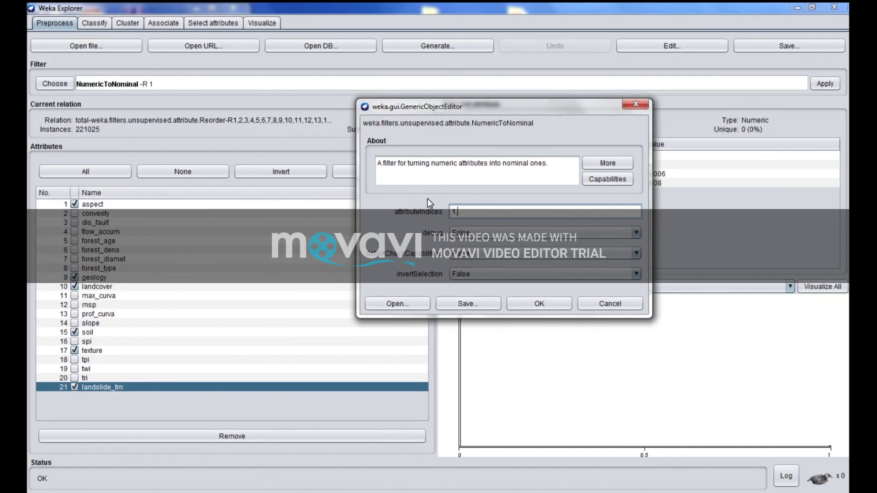
pyautogui.write('9,')
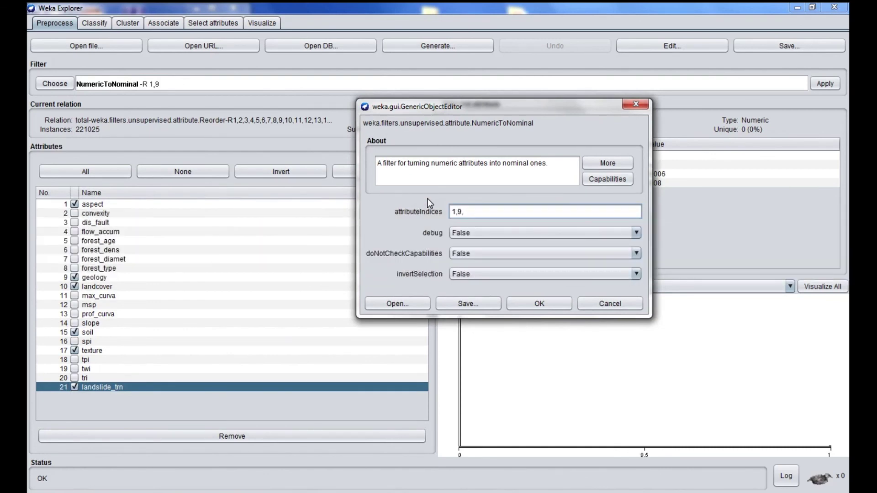
pyautogui.write('10,15,17,21')
pyautogui.click(540, 303)
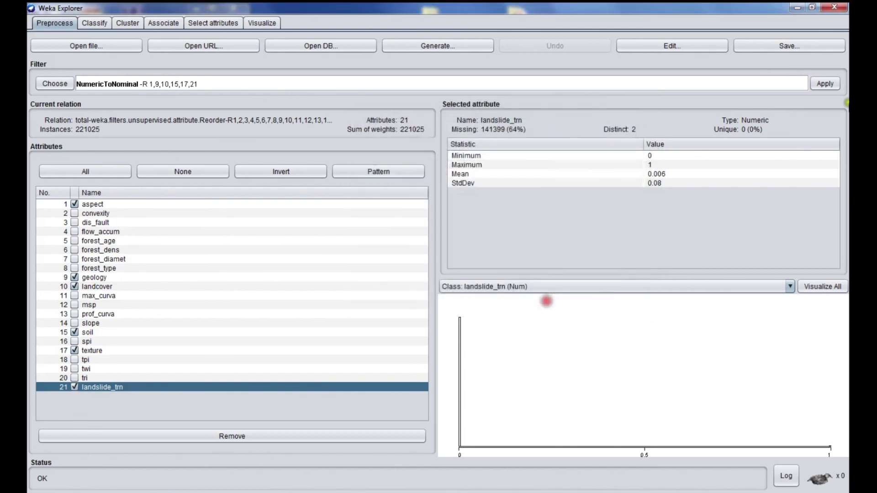
pyautogui.click(825, 84)
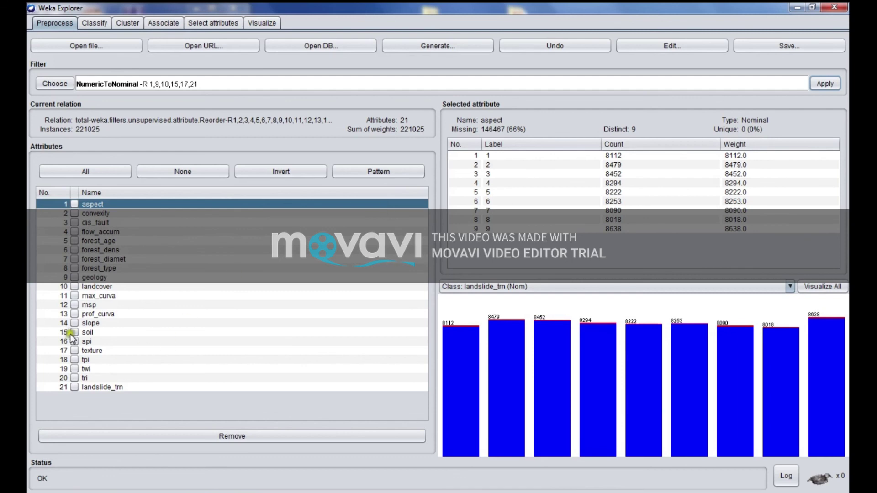
# - Check the type and value distribution of the forest_type, geology and landslide_trn attributes
pyautogui.click(74, 269)
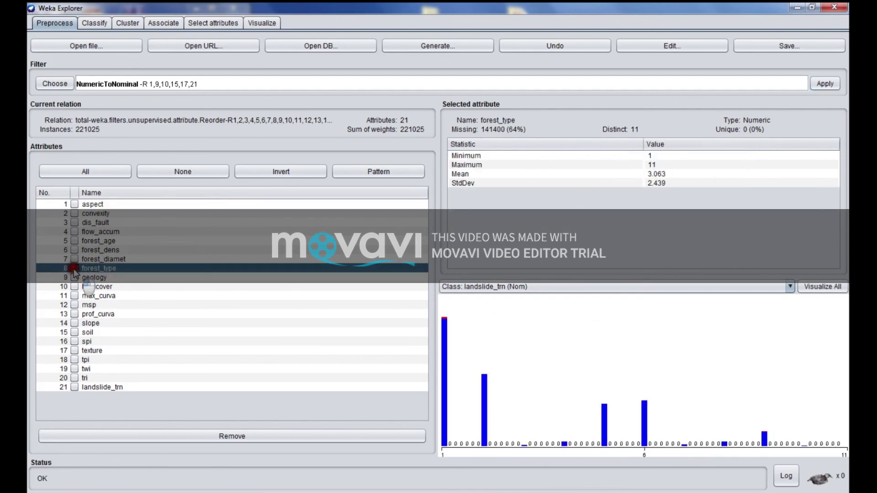
pyautogui.click(74, 277)
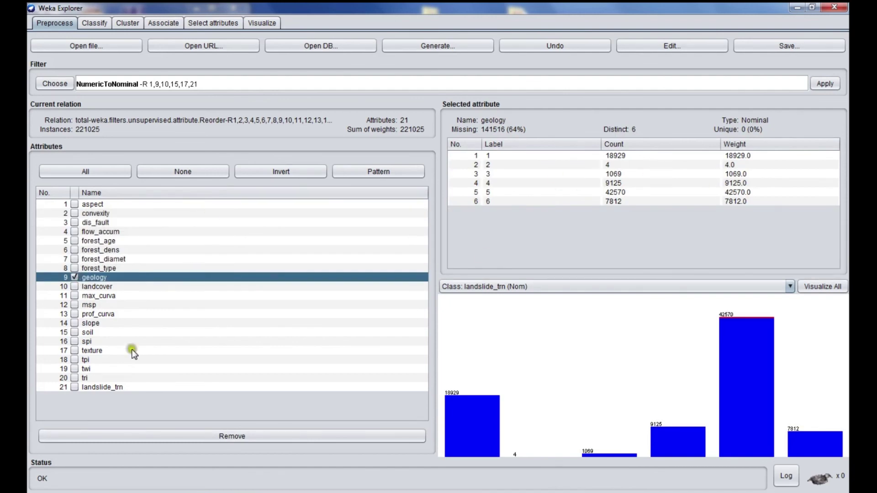
pyautogui.click(75, 387)
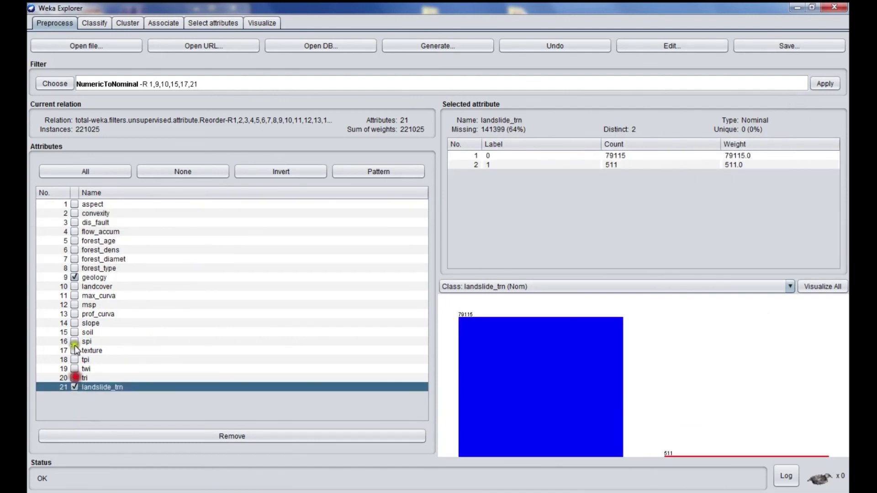
pyautogui.click(75, 277)
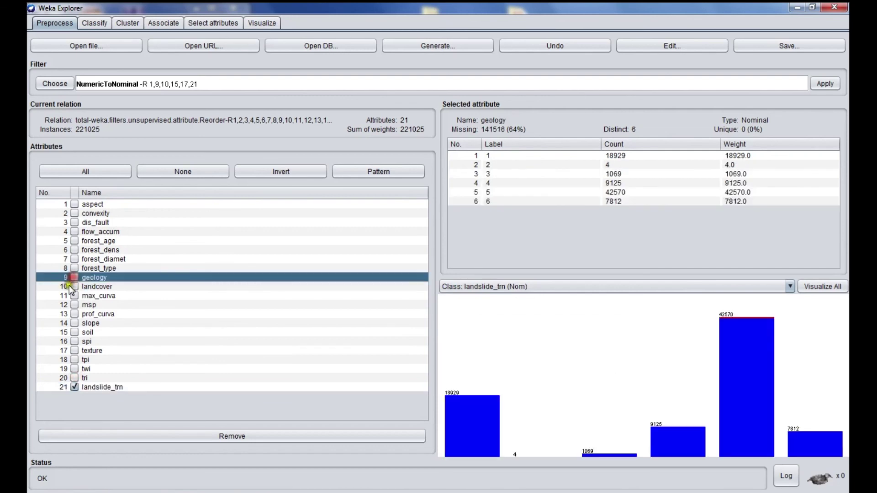
# - Save the filtered dataset over the existing total.arff in the SPSS folder and close the Explorer
pyautogui.click(786, 47)
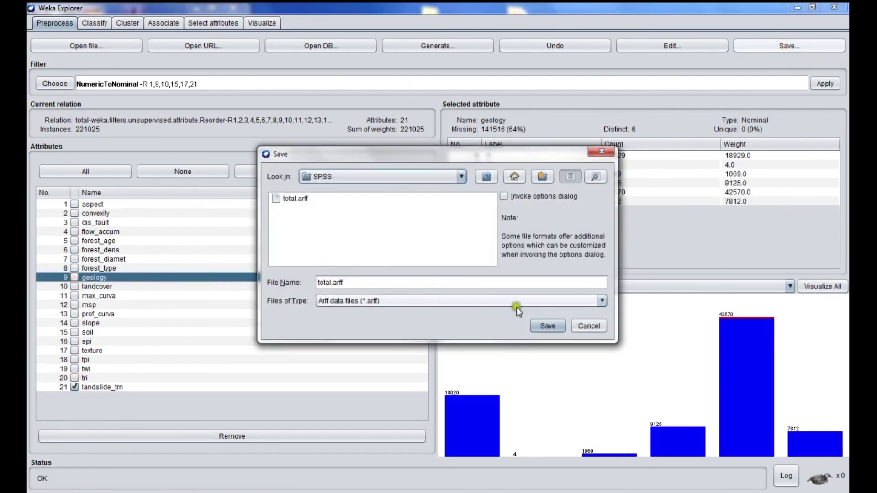
pyautogui.click(545, 326)
pyautogui.click(508, 269)
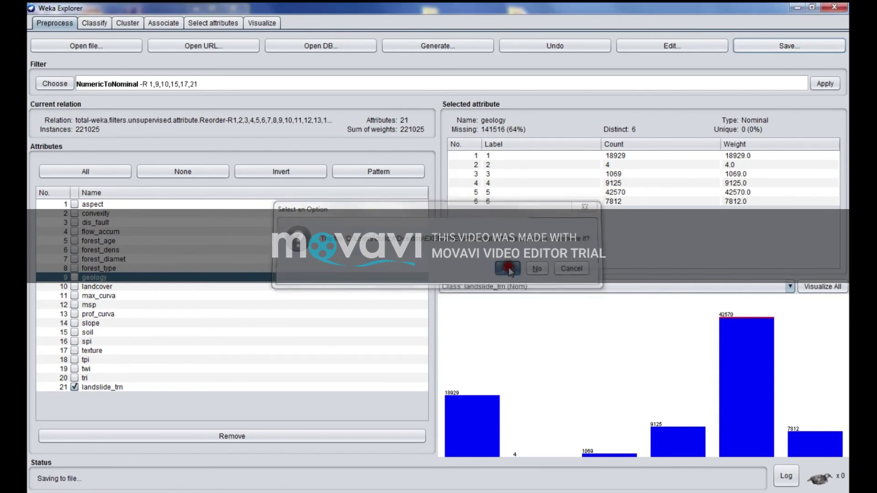
pyautogui.click(834, 7)
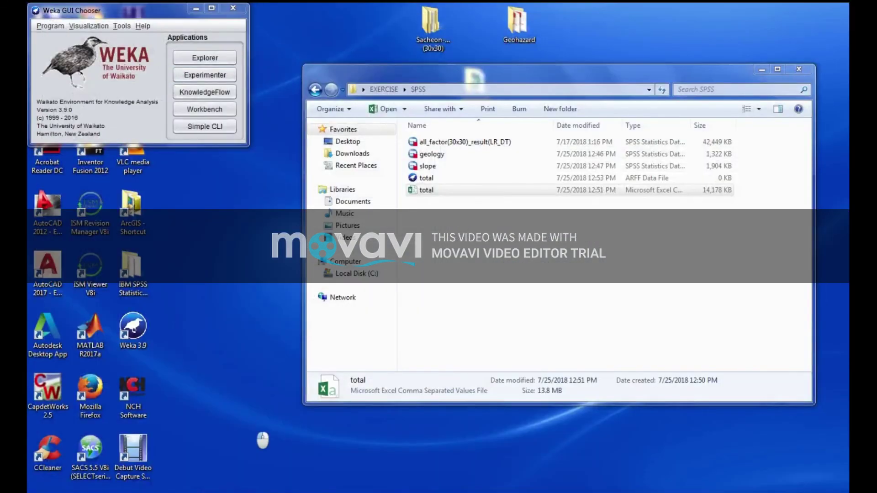